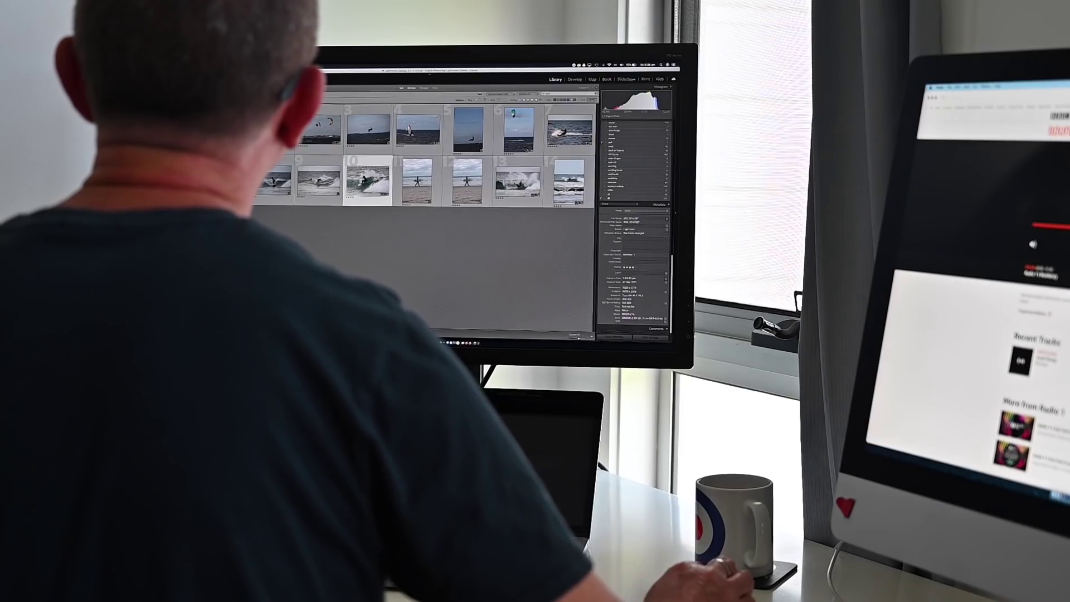
Browse the surf photos enlarged one at a time, comparing the two walking-surfer shots DSC_1219 and DSC_1221
key("e")
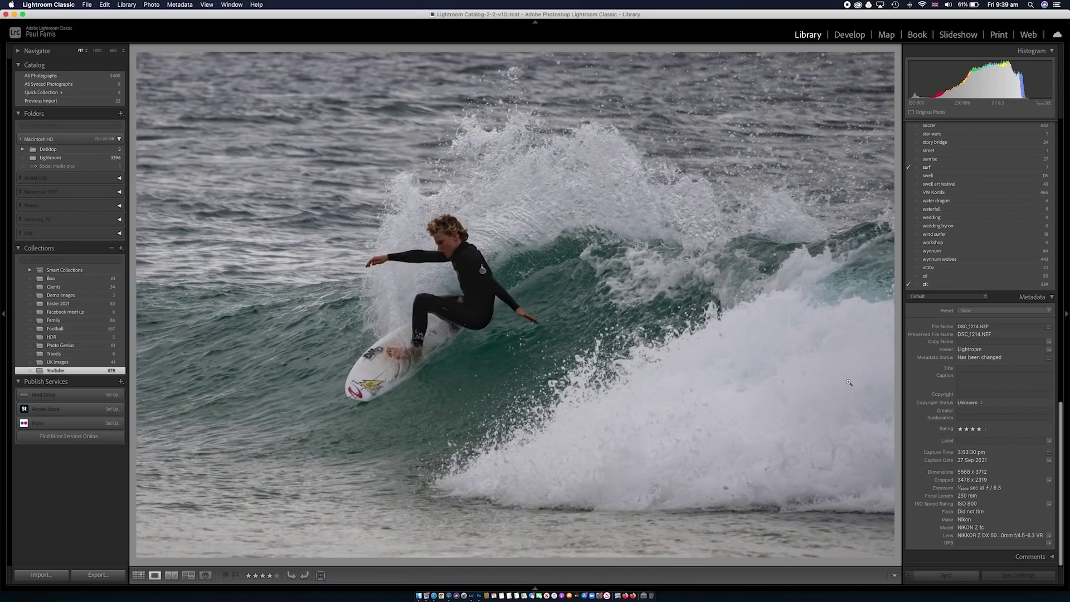
key("Right")
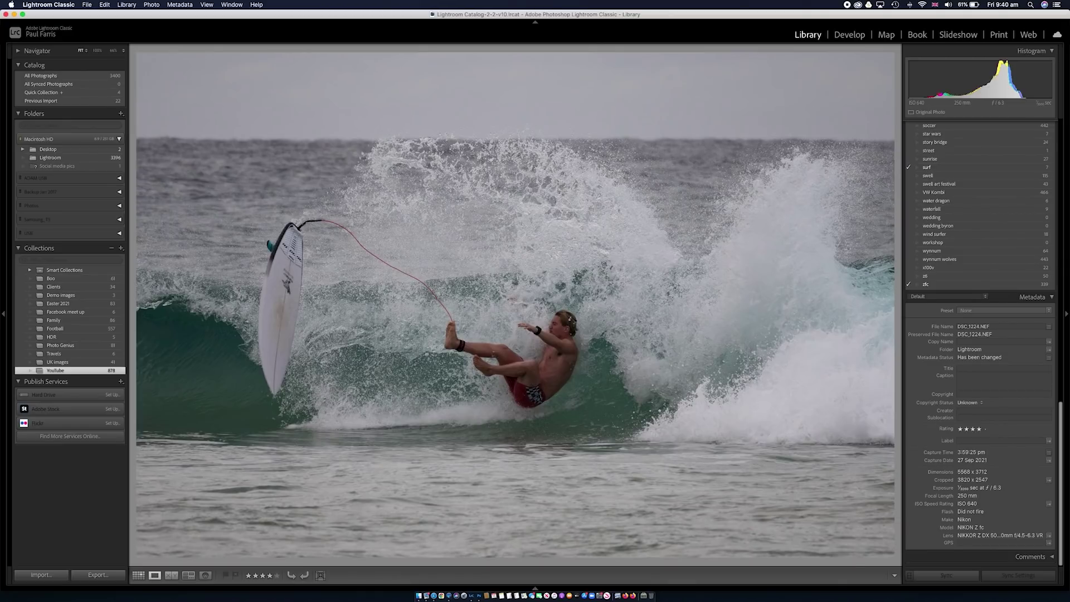
key("Left")
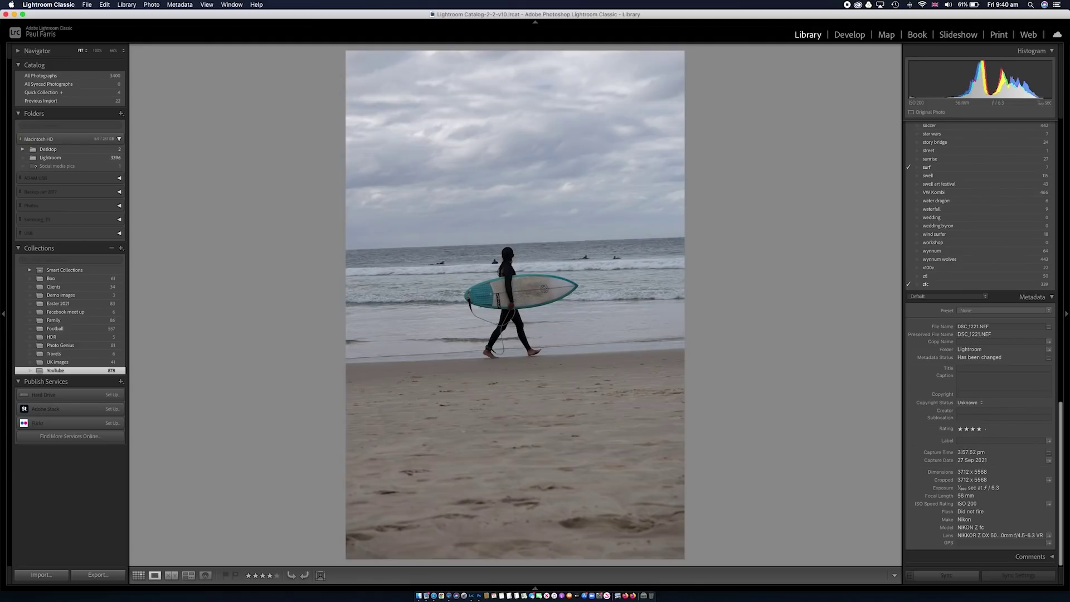
key("Left")
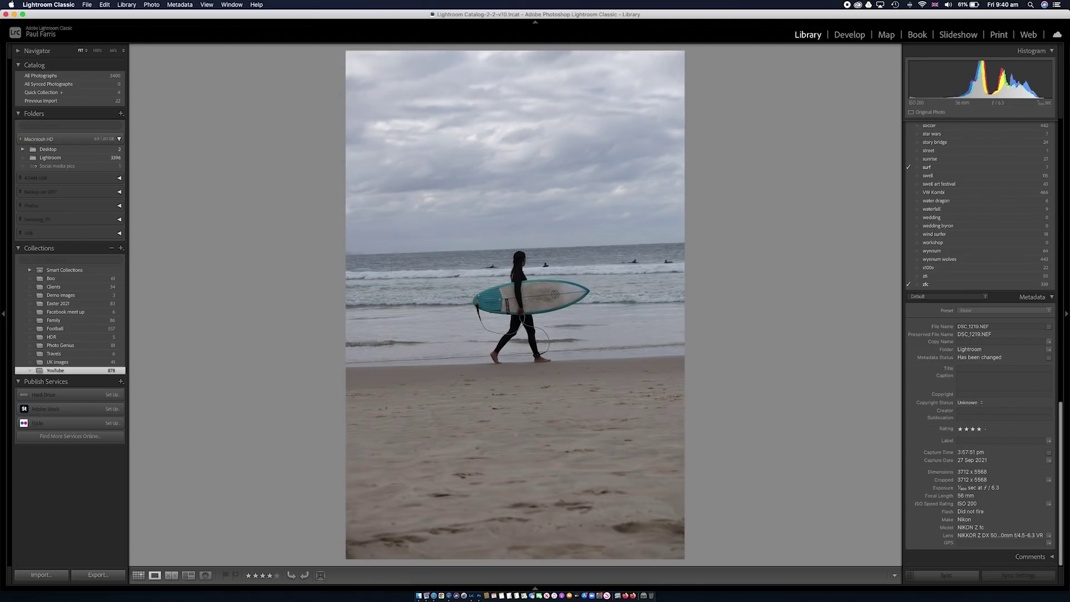
key("Right")
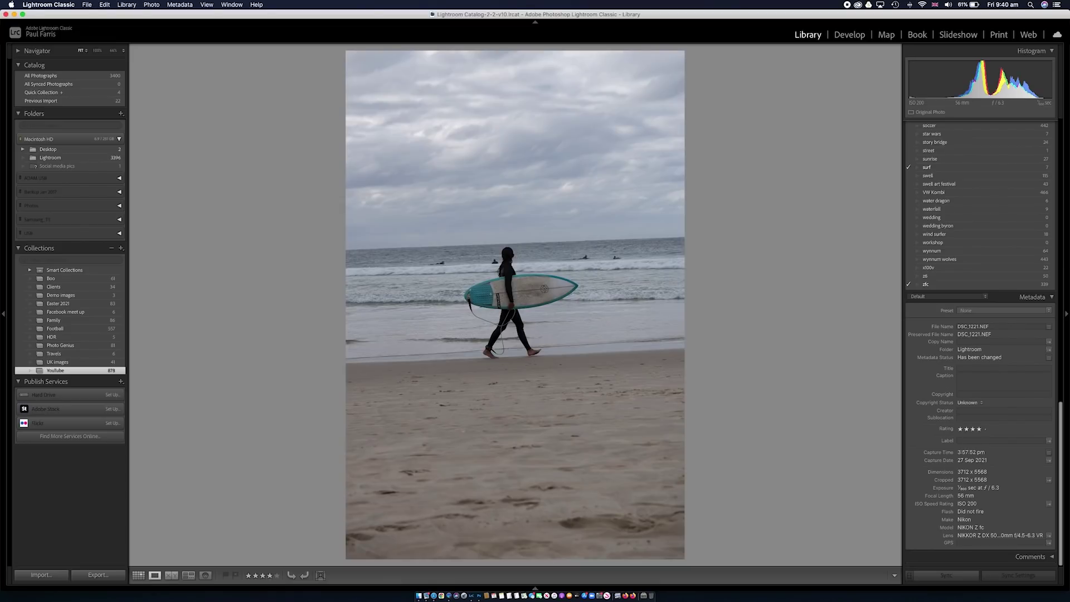
key("Left")
key("Right")
key("Right")
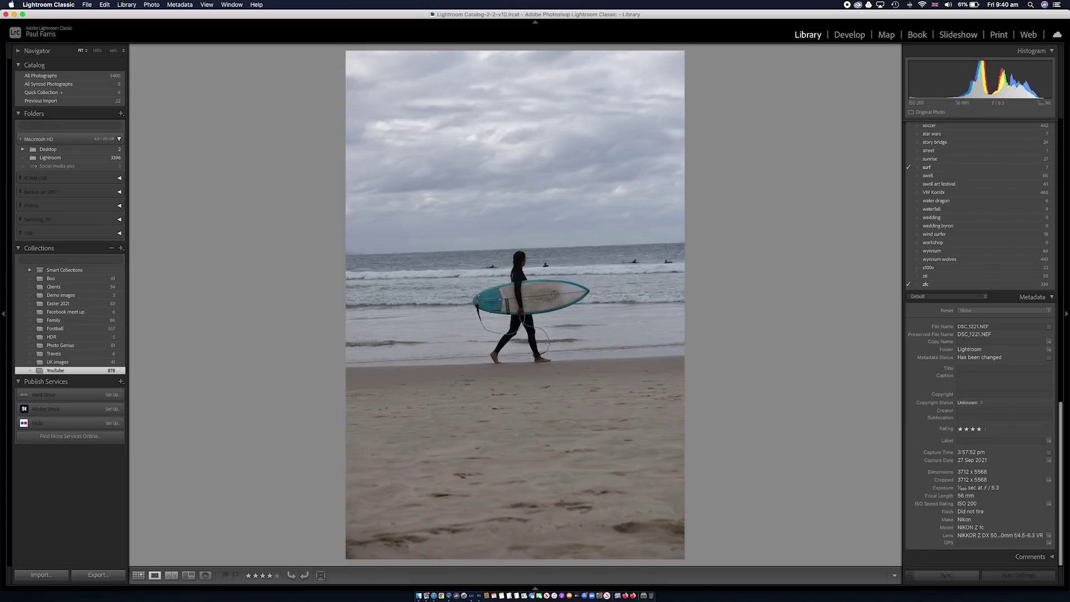
key("Left")
key("Right")
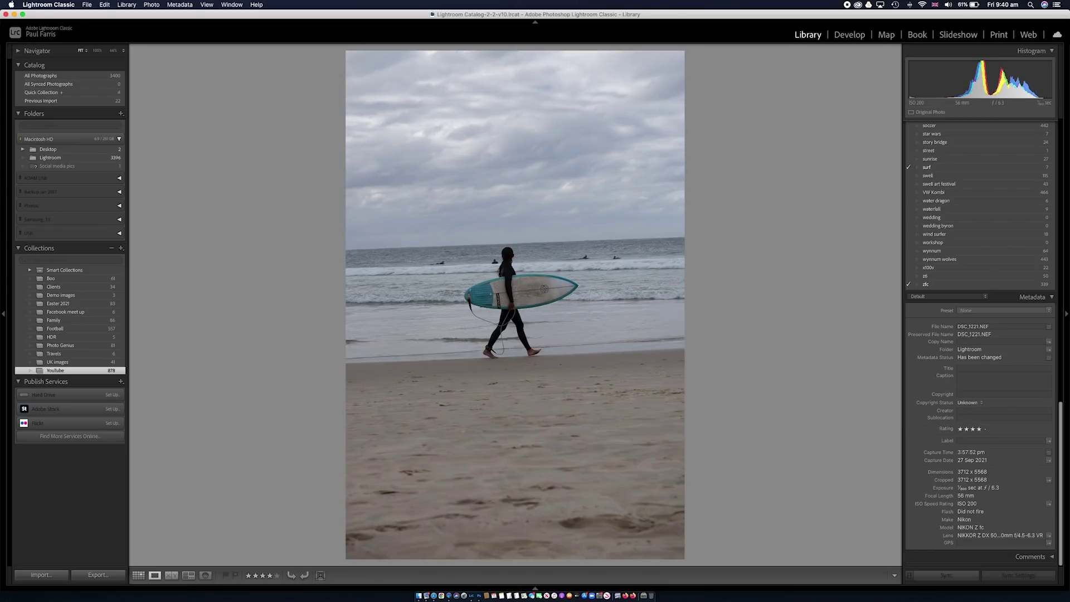
Compare the walking surfer's pose and framing in DSC_1219 and DSC_1221 at closer magnification, ending on DSC_1221
key("super+equal")
key("super+equal")
key("super+equal")
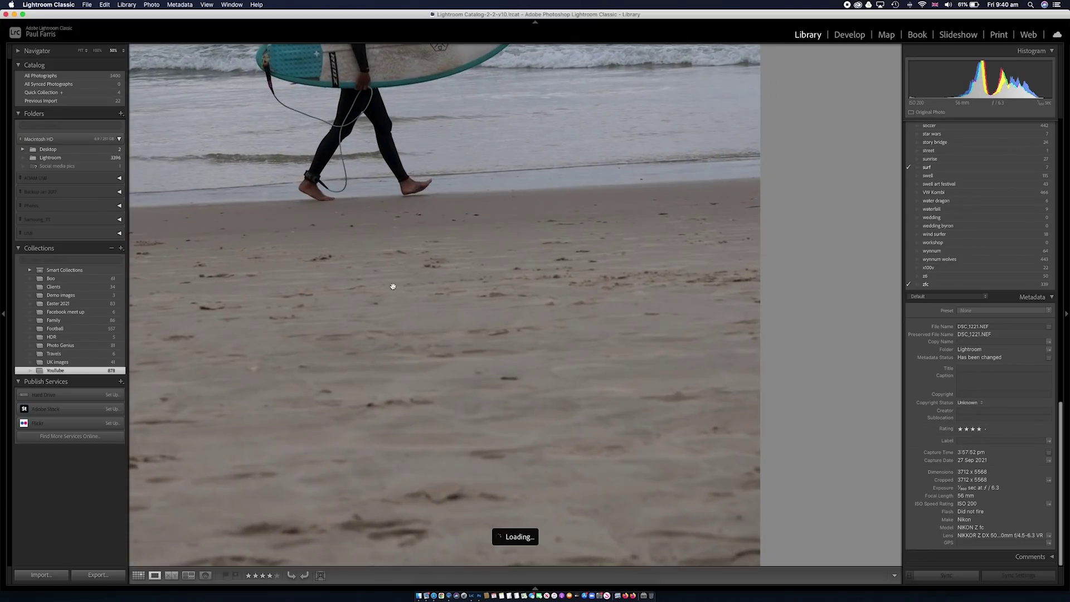
left_click_drag(395, 267, 590, 330)
key("Left")
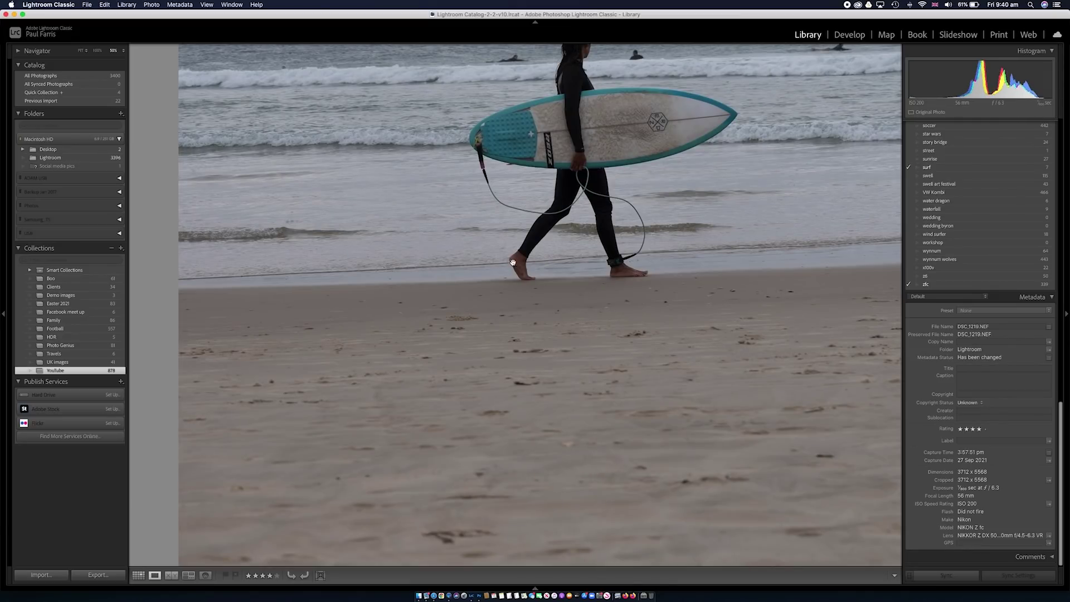
key("Right")
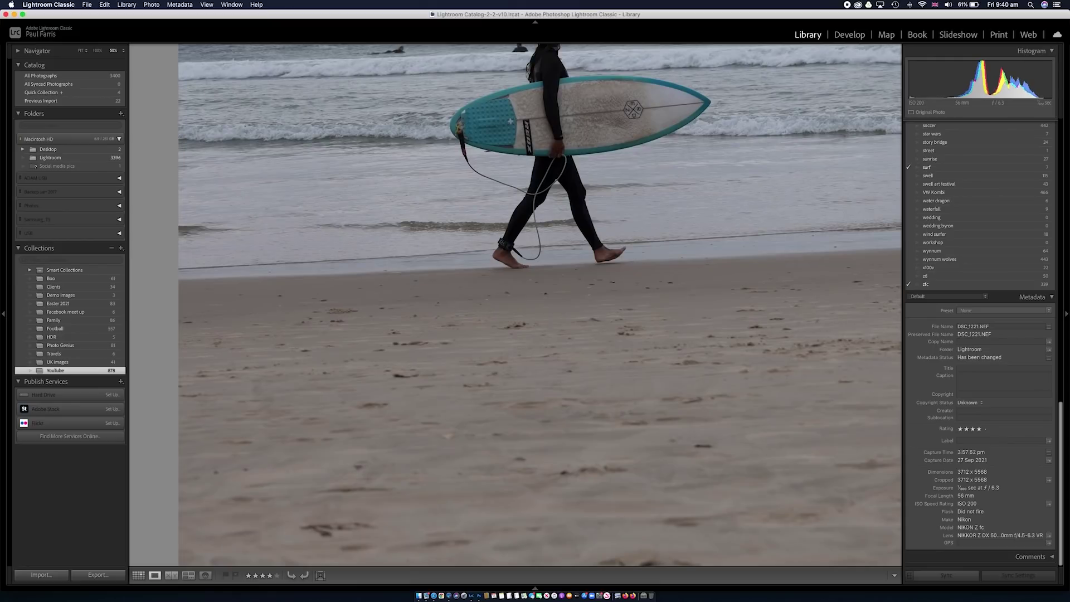
left_click_drag(565, 290, 559, 360)
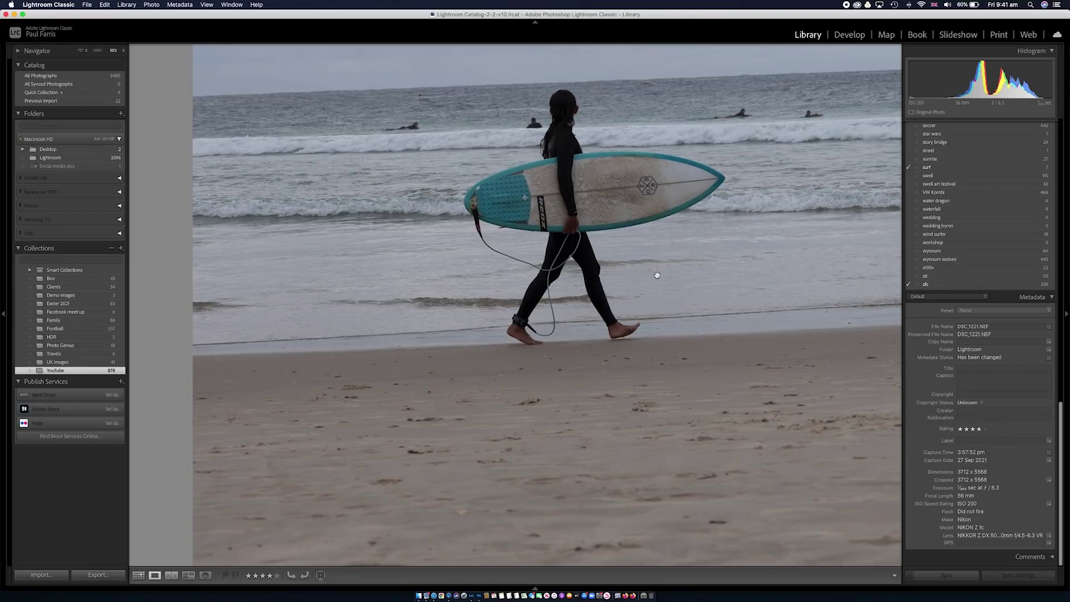
key("super+minus")
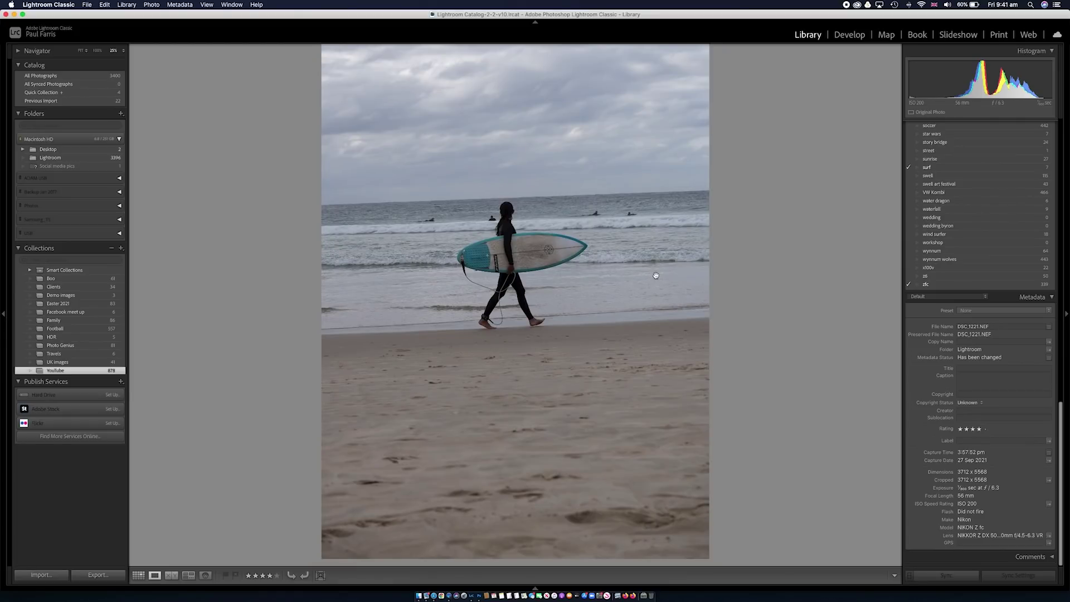
Open the walking-surfer photo DSC_1221 for editing in the Develop module
left_click(849, 35)
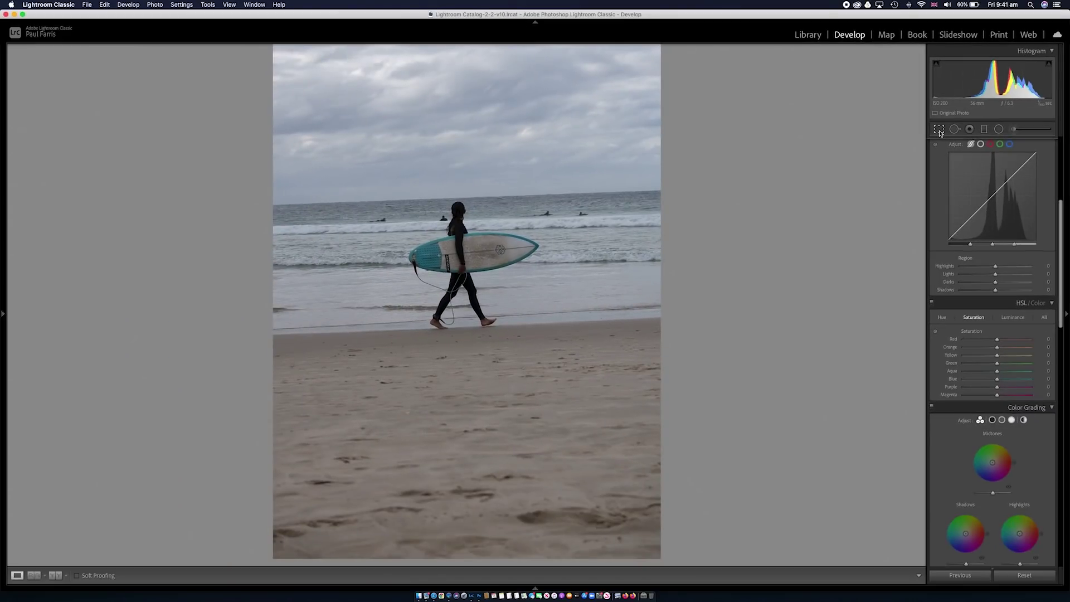
Try to straighten the sloping horizon by rotating the crop to an angle of 2.01
left_click(939, 130)
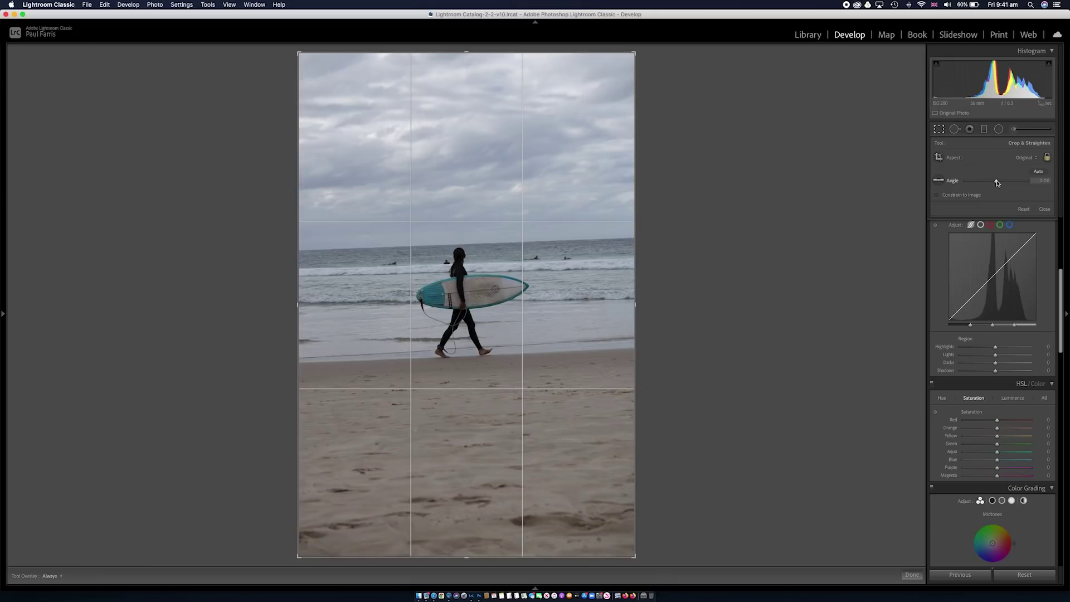
left_click_drag(997, 183, 998, 183)
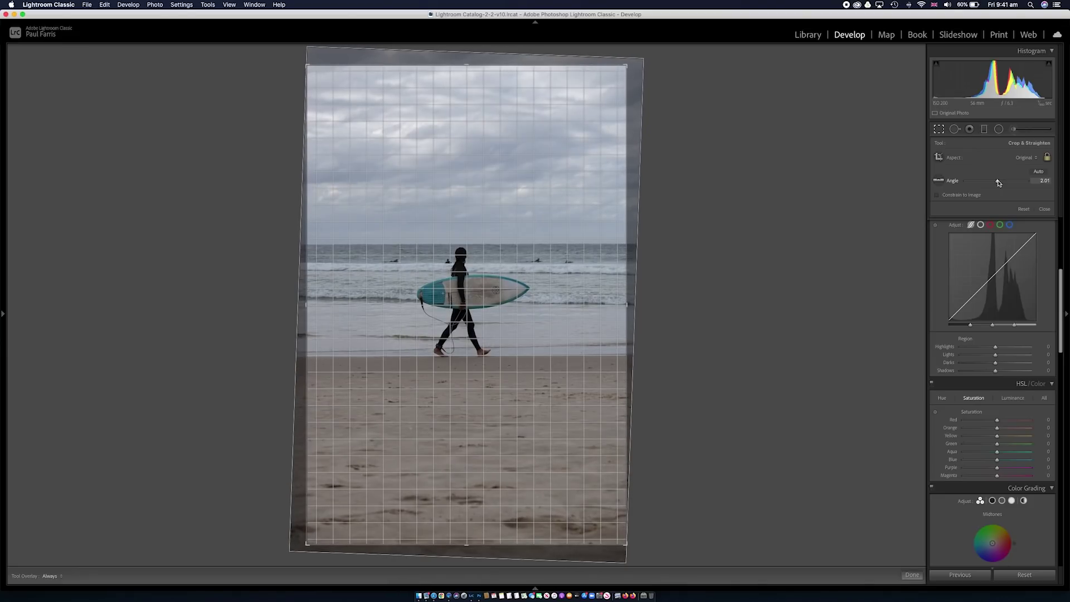
left_click_drag(998, 182, 997, 183)
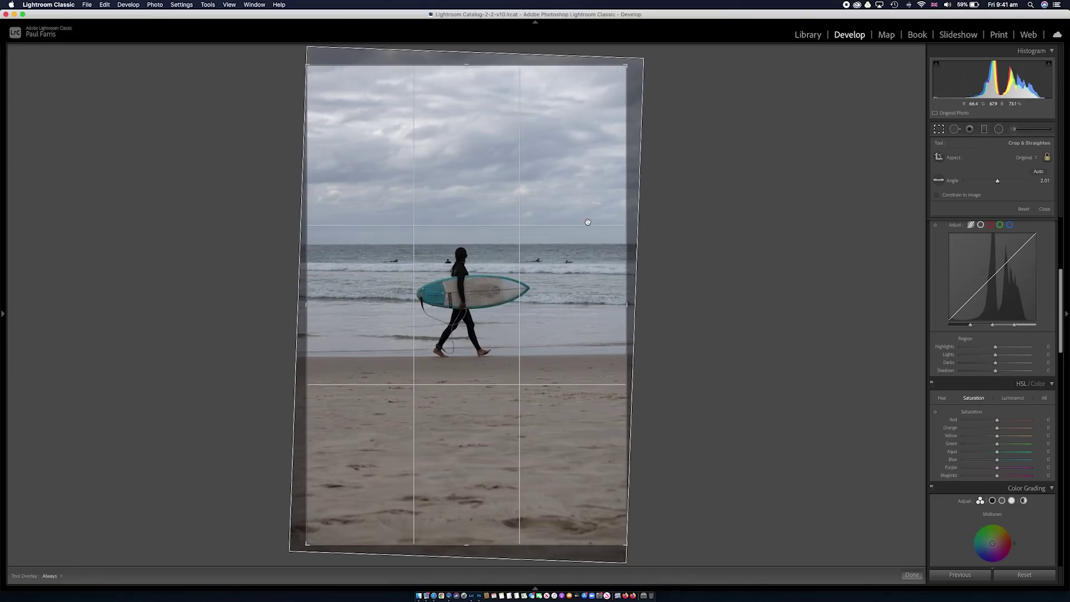
key("Return")
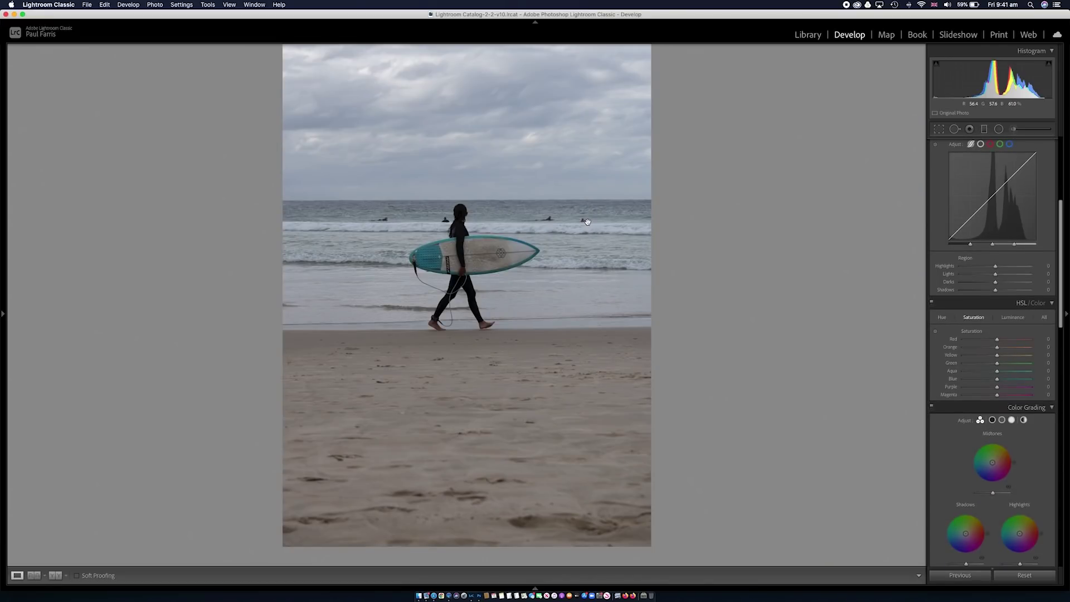
key("super+z")
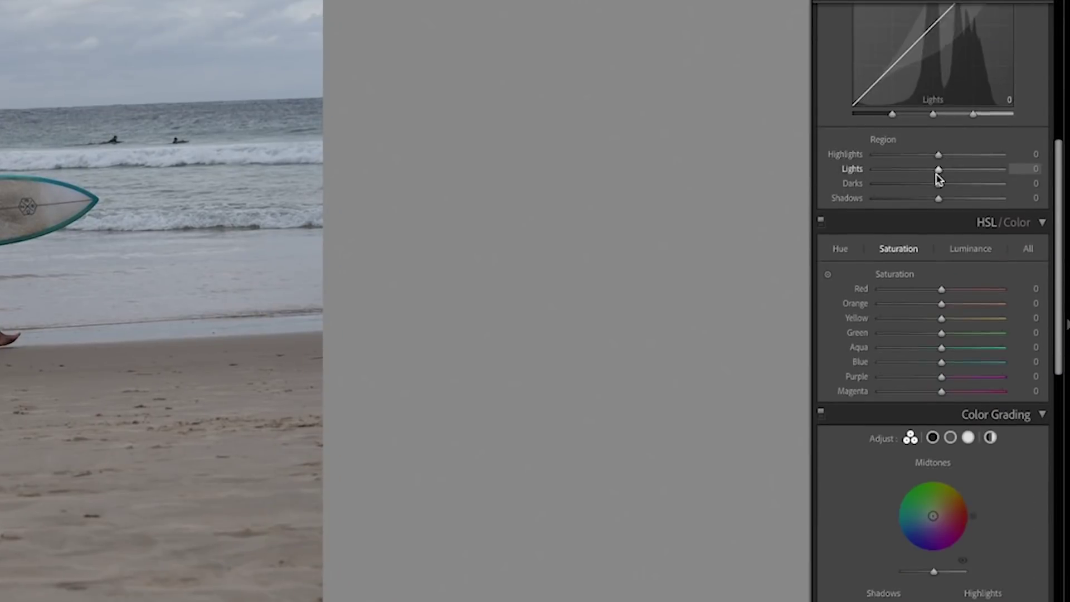
Level the photo's horizon automatically with the Level option of the Upright transform
scroll(935, 177, "down", 20)
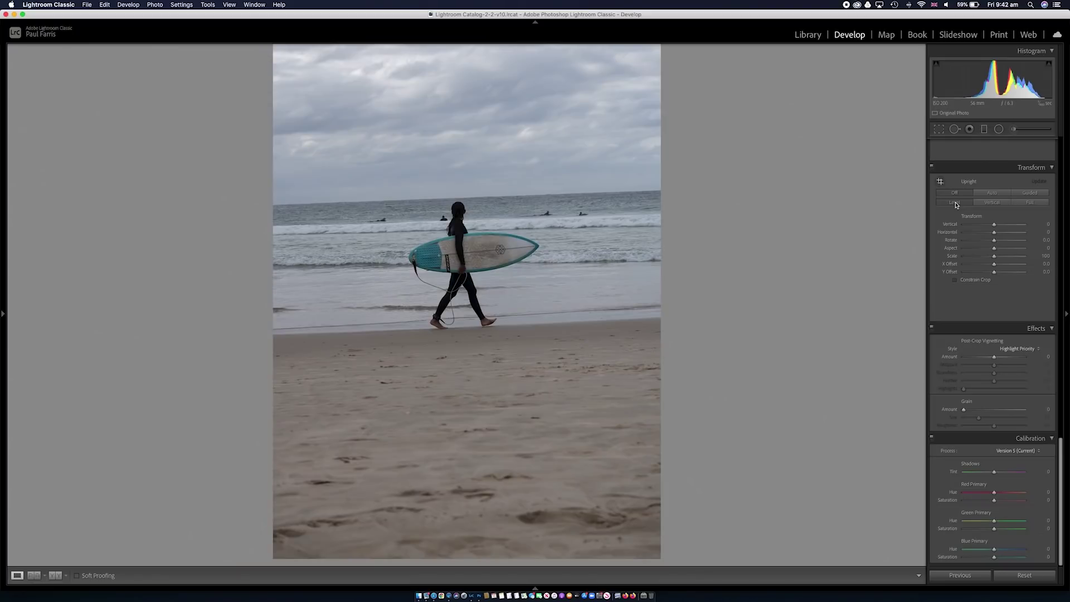
left_click(863, 119)
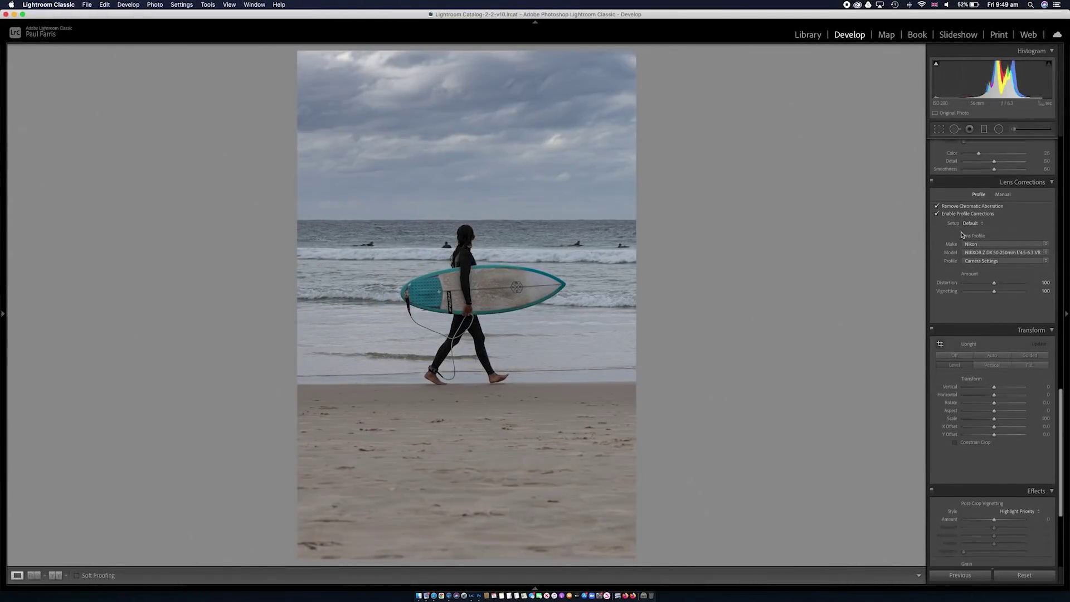
scroll(961, 235, "up", 1)
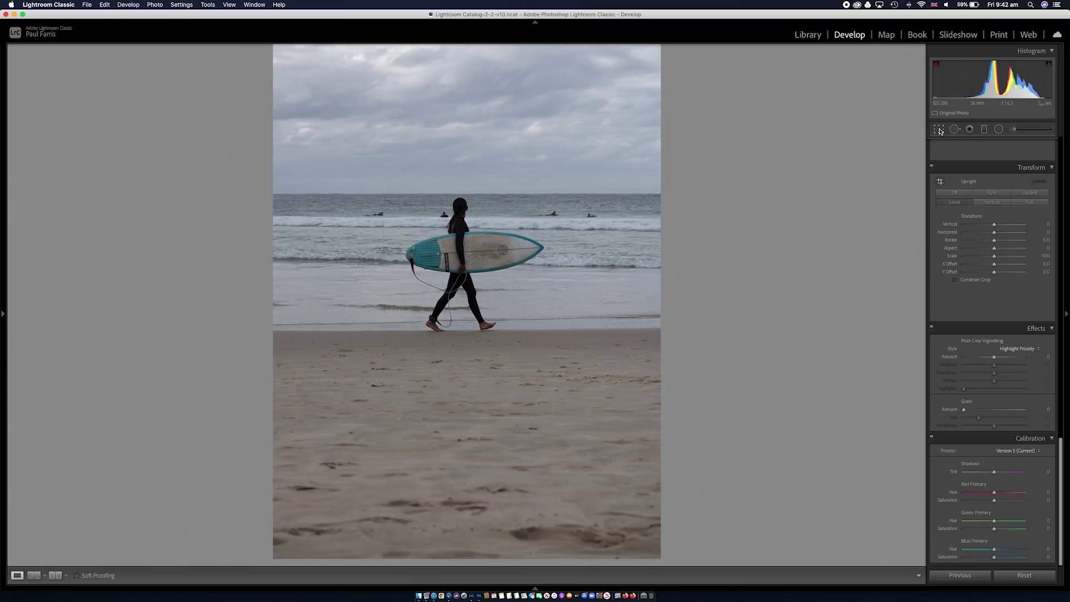
Crop the photo tighter at the Original aspect, placing the surfer on the left third line and the horizon on the upper third line
left_click(939, 129)
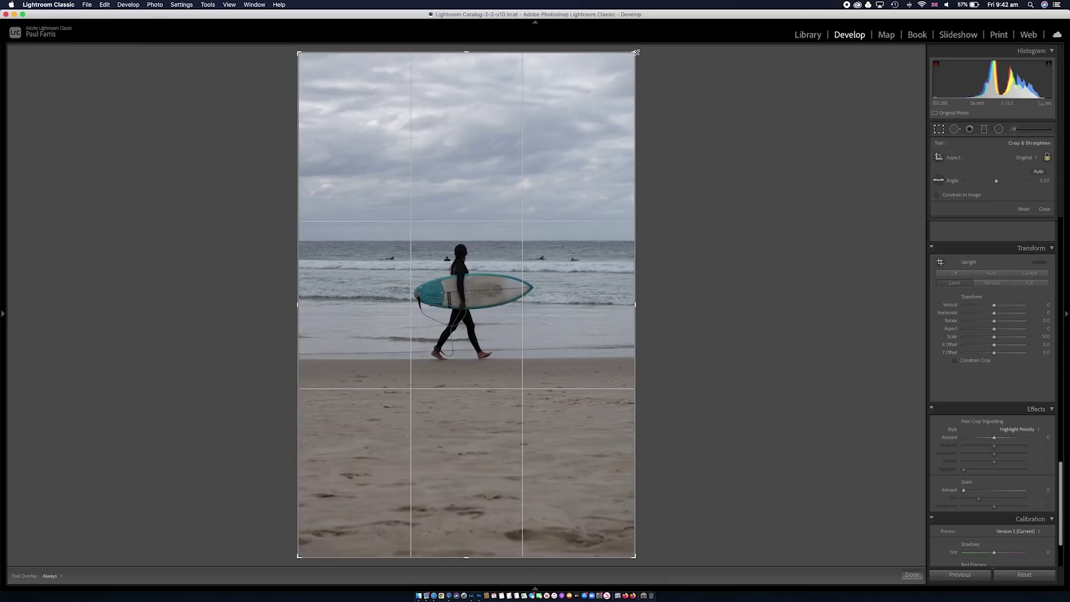
left_click_drag(636, 52, 595, 120)
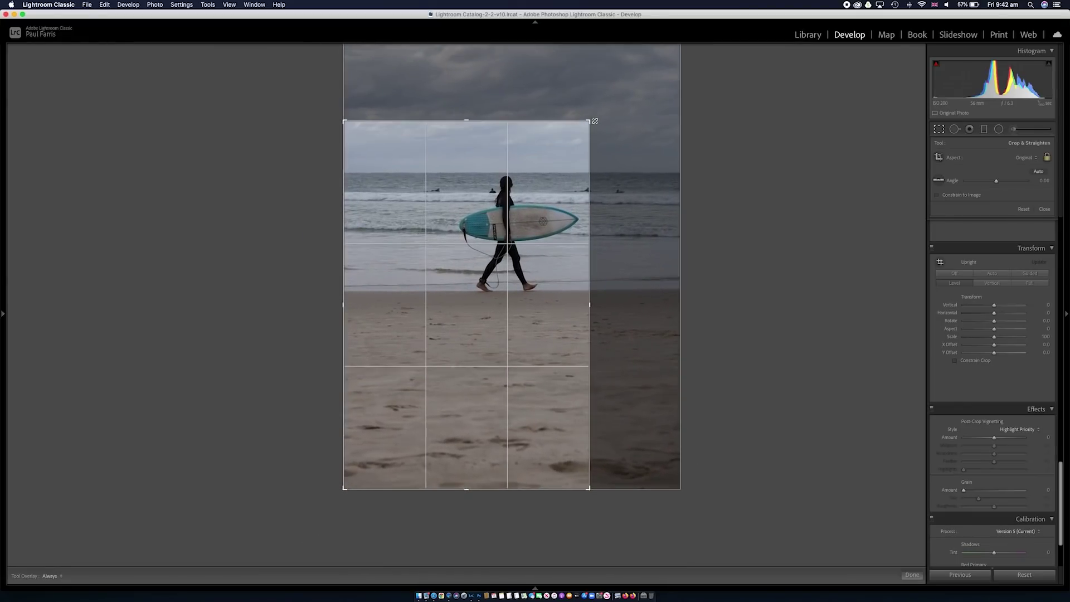
left_click_drag(517, 269, 437, 344)
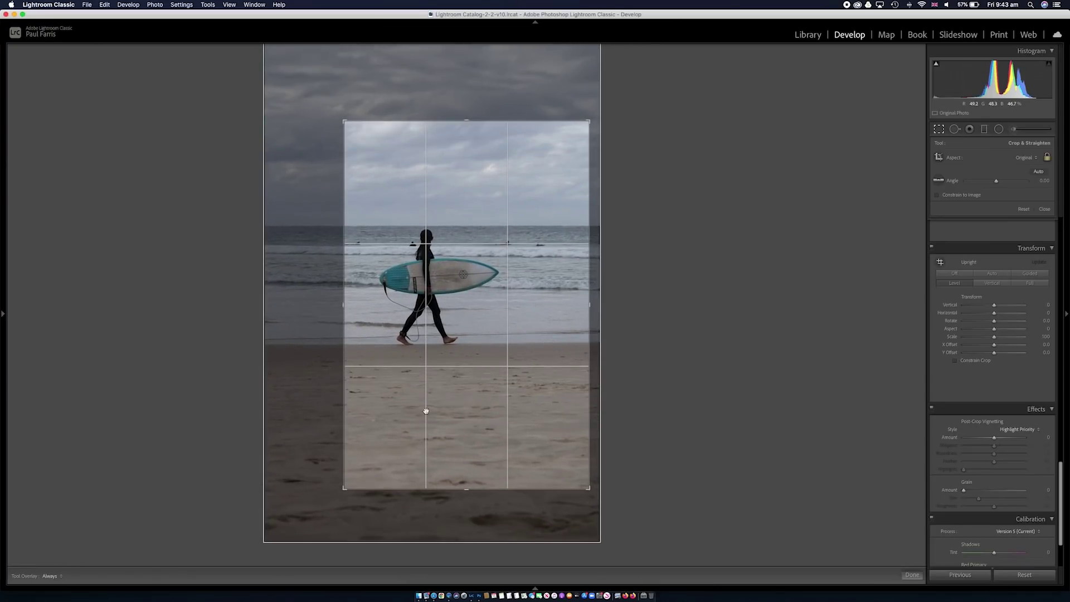
left_click_drag(445, 278, 444, 295)
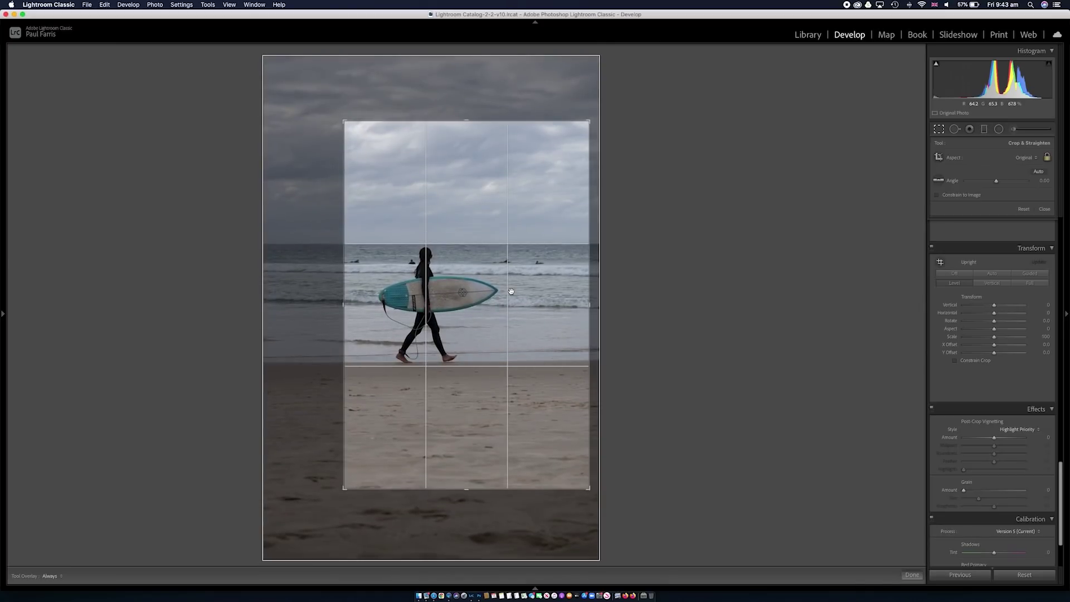
Reposition the image within the crop so the surfer is centred and the horizon sits on the upper third line, and apply the crop
left_click_drag(511, 291, 612, 289)
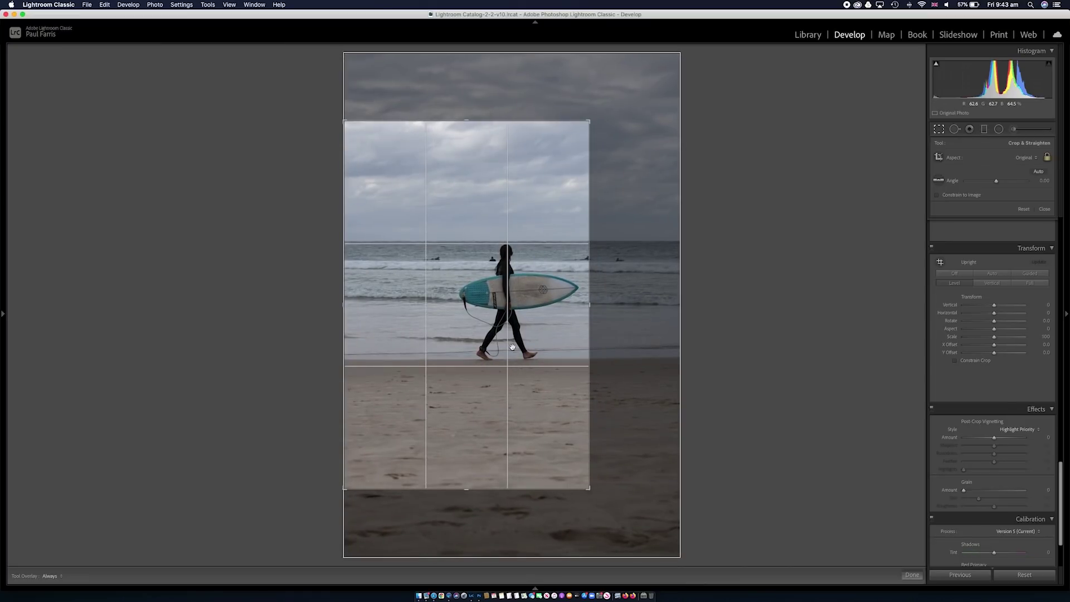
left_click_drag(535, 329, 498, 335)
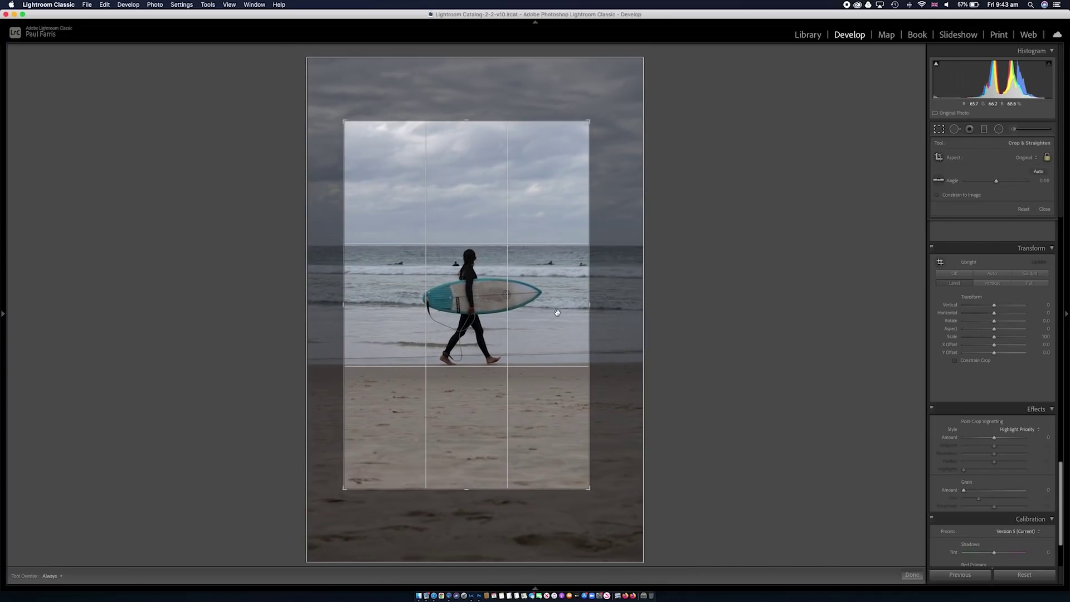
left_click_drag(556, 310, 553, 260)
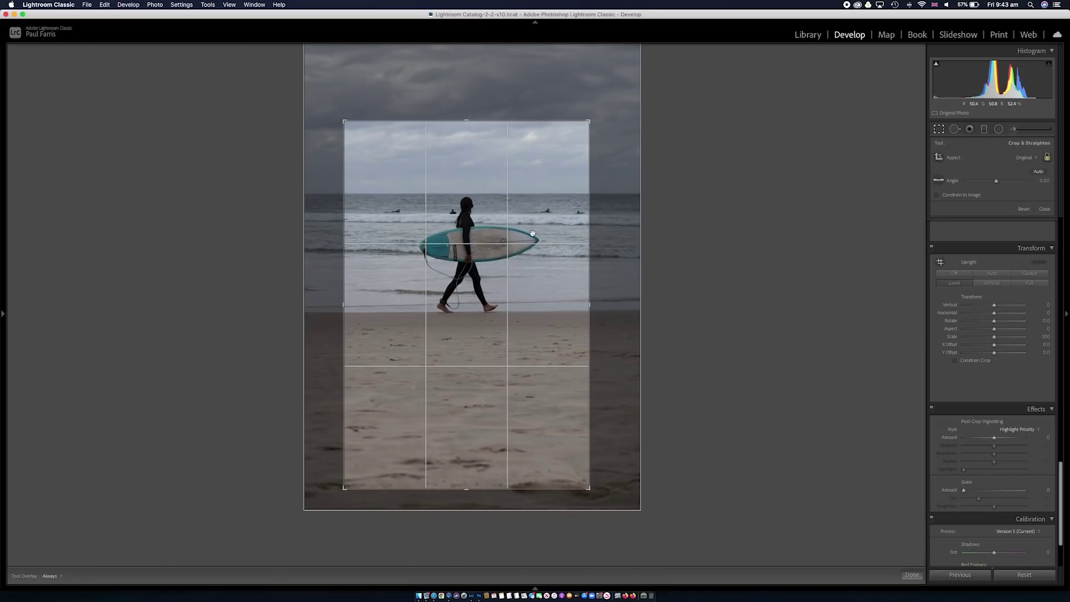
left_click_drag(532, 233, 531, 280)
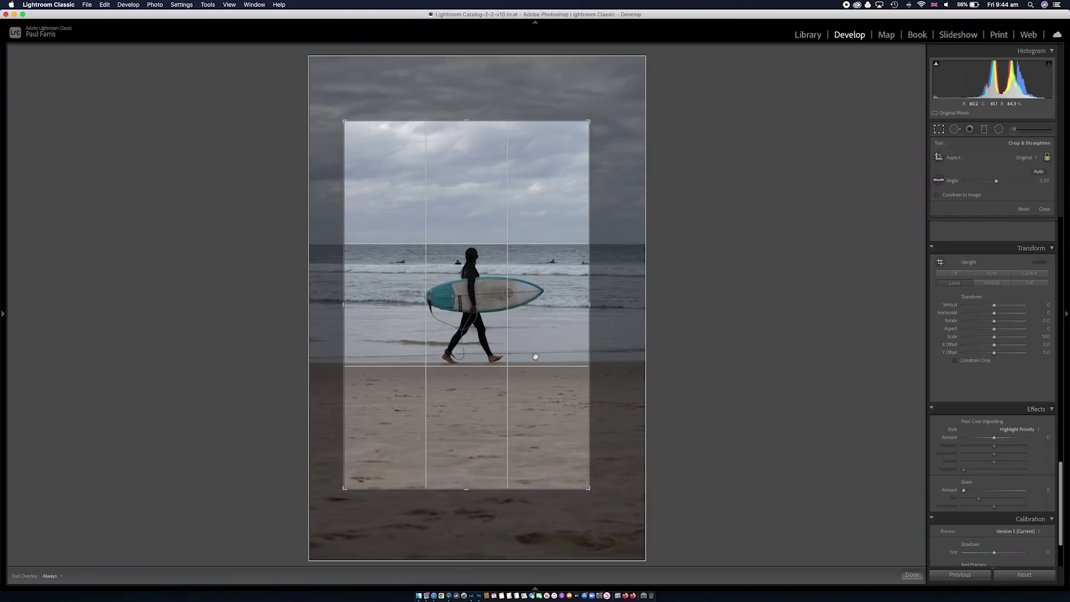
mouse_move(535, 357)
left_mouse_down()
mouse_move(486, 356)
mouse_move(595, 354)
mouse_move(529, 357)
left_mouse_up()
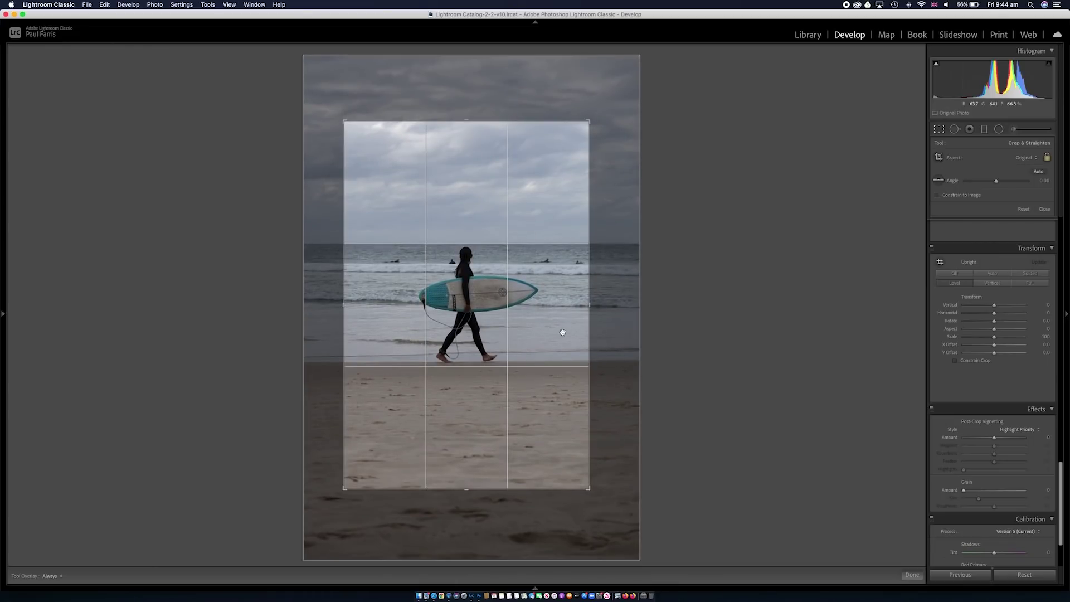
key("Return")
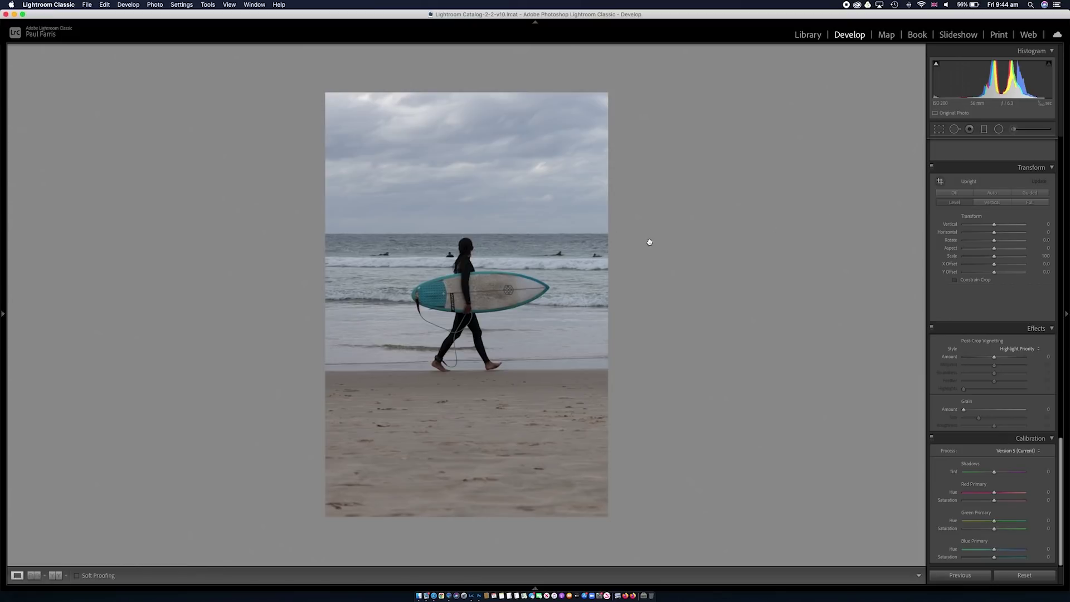
Try darkening the cropped photo by lowering Exposure to -0.30, and return it to 0.00
scroll(943, 193, "up", 10)
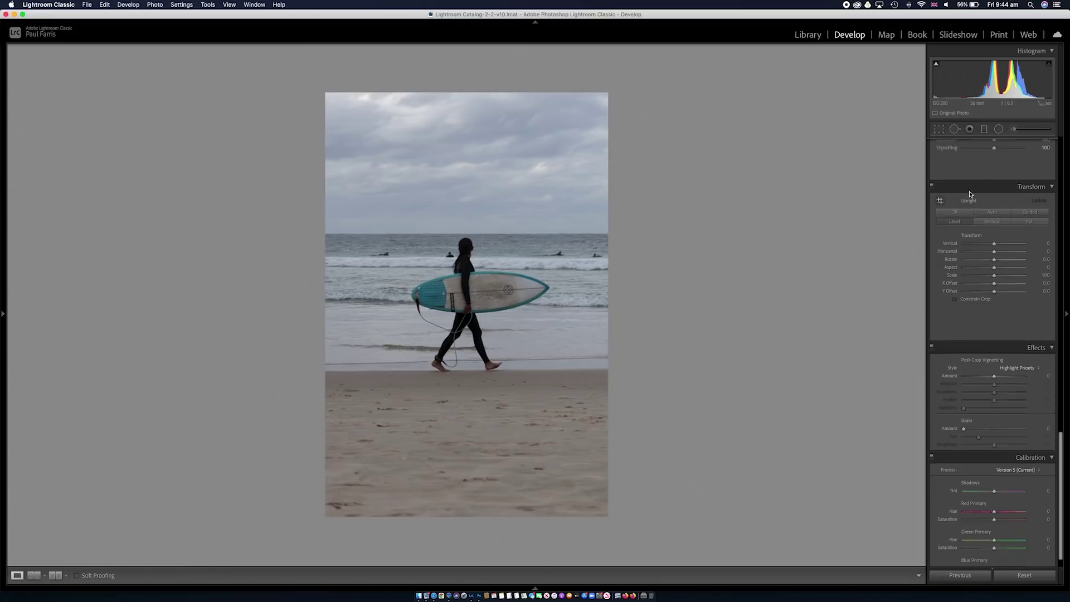
scroll(969, 192, "up", 8)
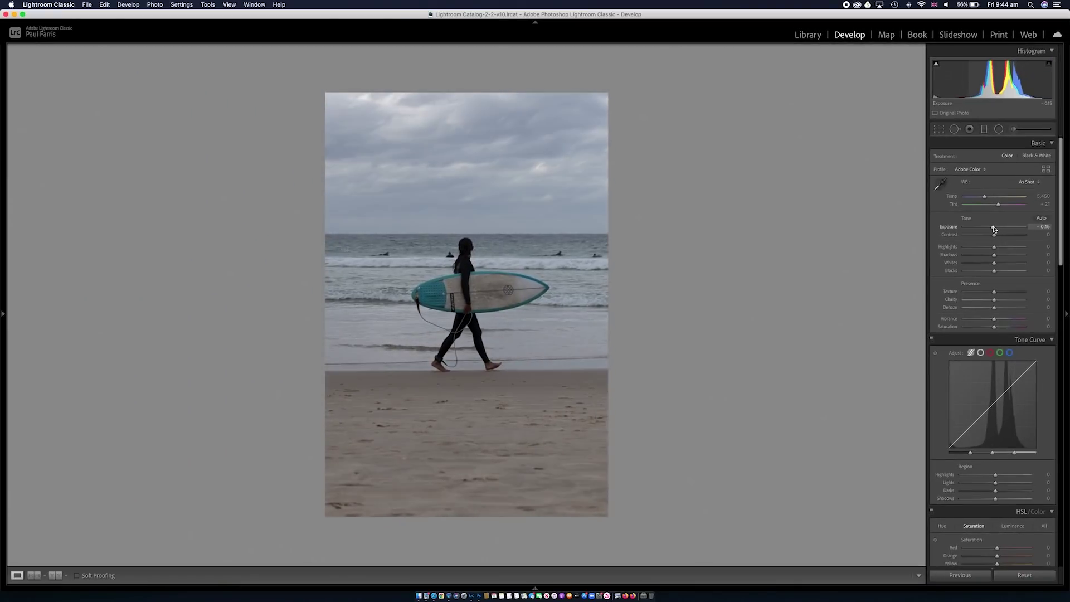
left_click_drag(966, 174, 963, 174)
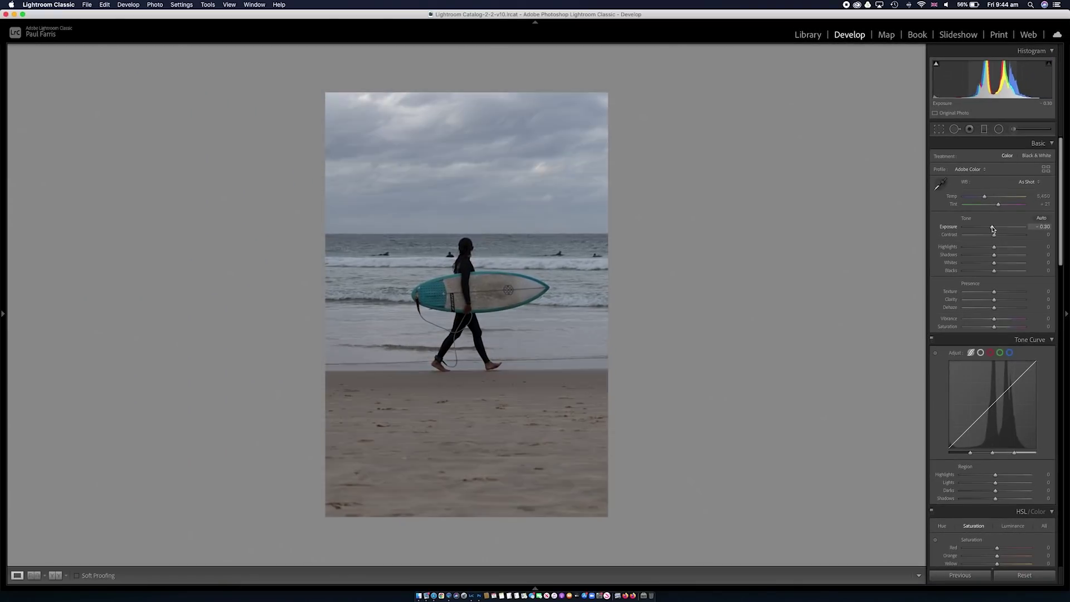
left_click_drag(992, 228, 994, 228)
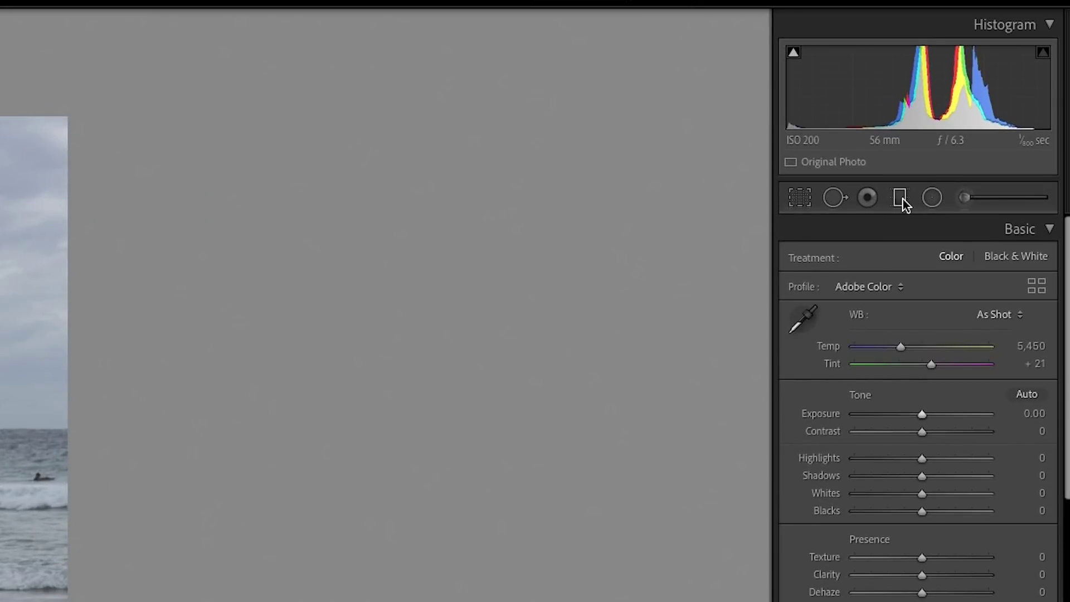
Add a graduated filter running from the top of the sky down to the waterline, level and centred on the horizon
left_click(900, 198)
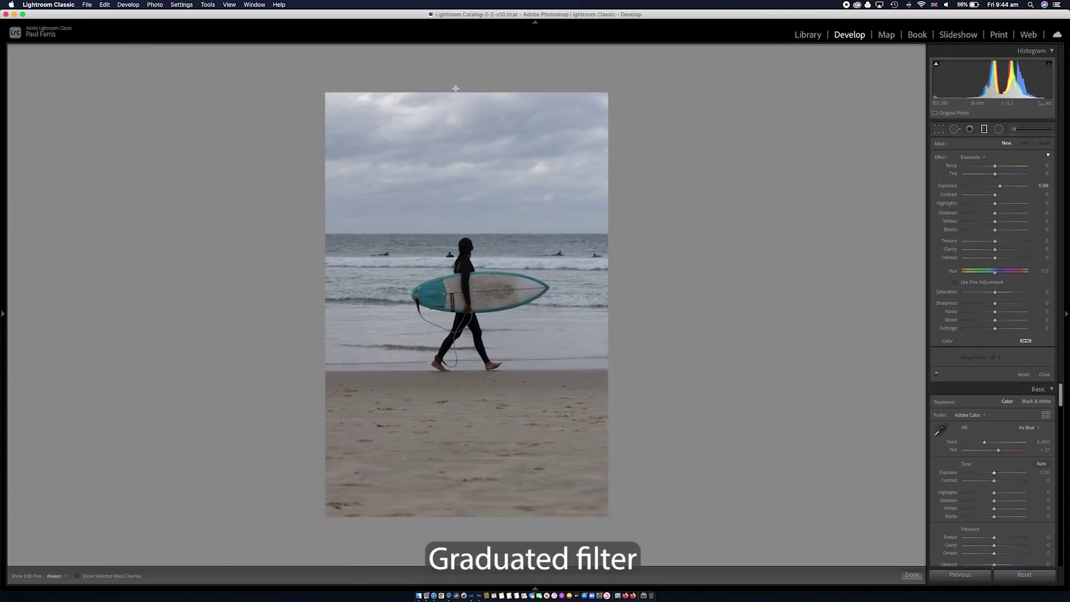
left_click_drag(455, 88, 456, 181)
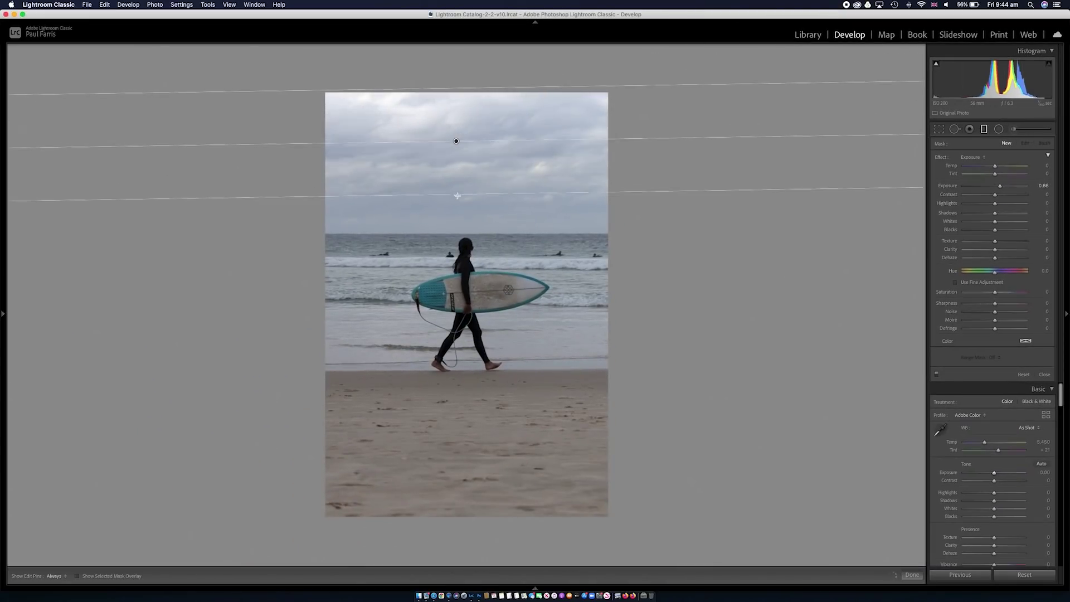
left_click_drag(456, 195, 457, 371)
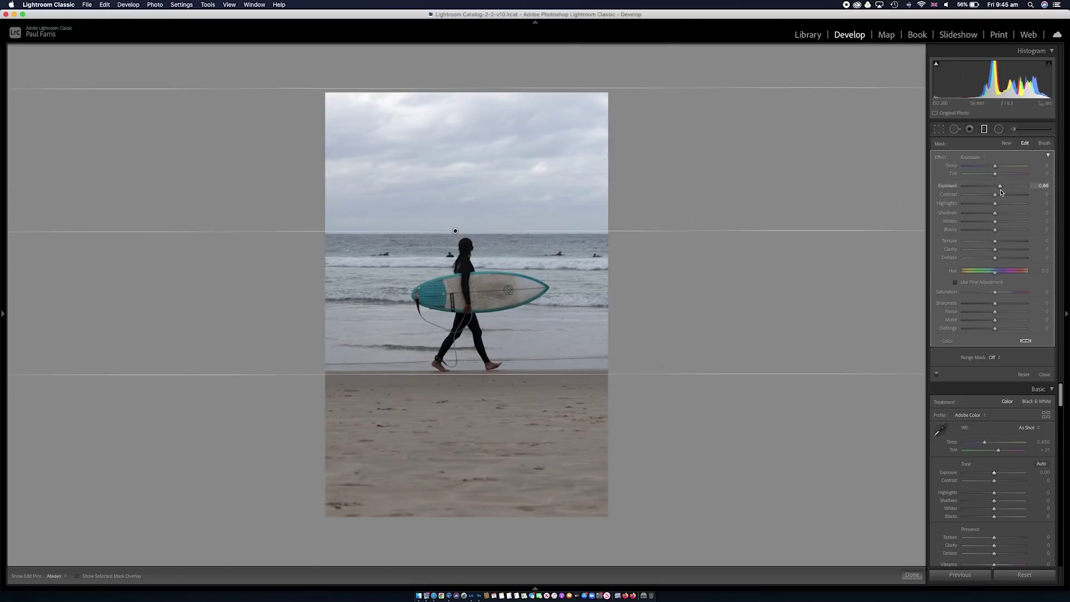
Set the graduated filter's Exposure to -0.35 and Dehaze to about 25, close it, and compare the photo before and after
left_click_drag(1000, 188, 993, 187)
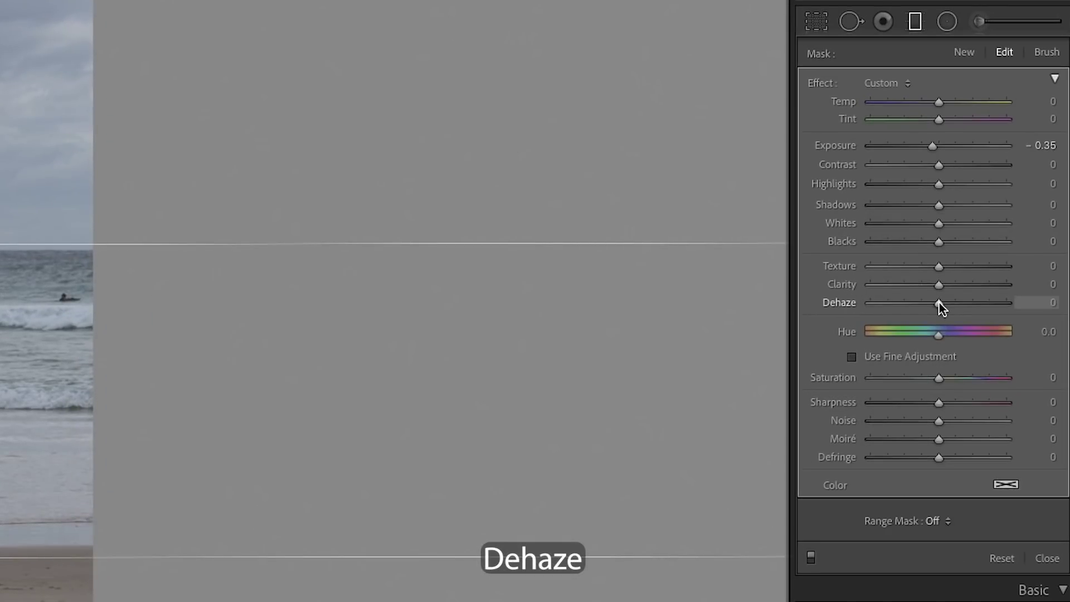
left_click_drag(938, 302, 943, 306)
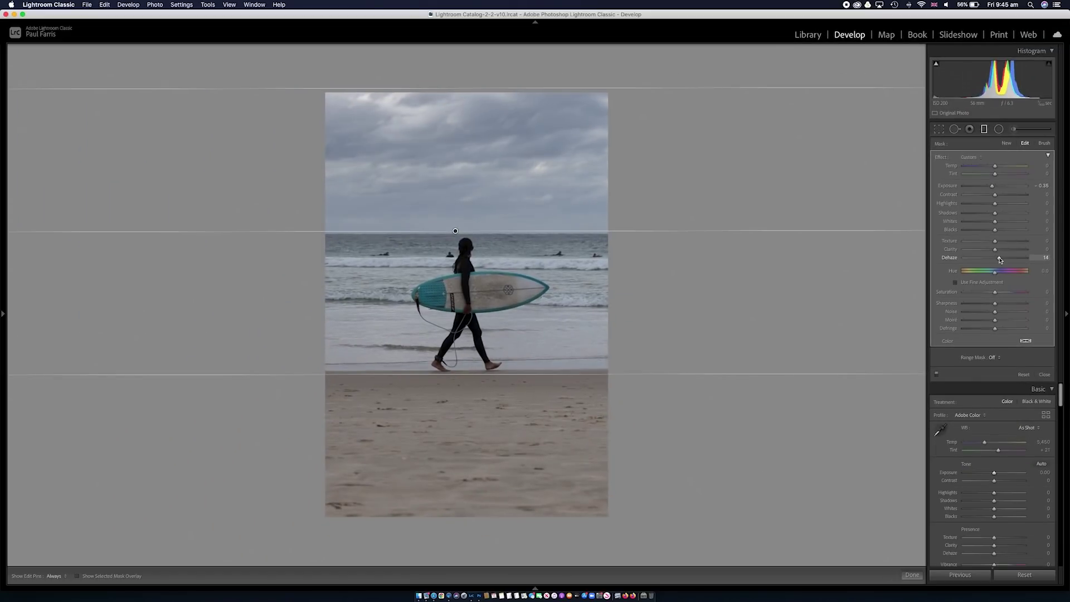
mouse_move(1000, 259)
left_mouse_down()
mouse_move(1021, 259)
mouse_move(1003, 259)
left_mouse_up()
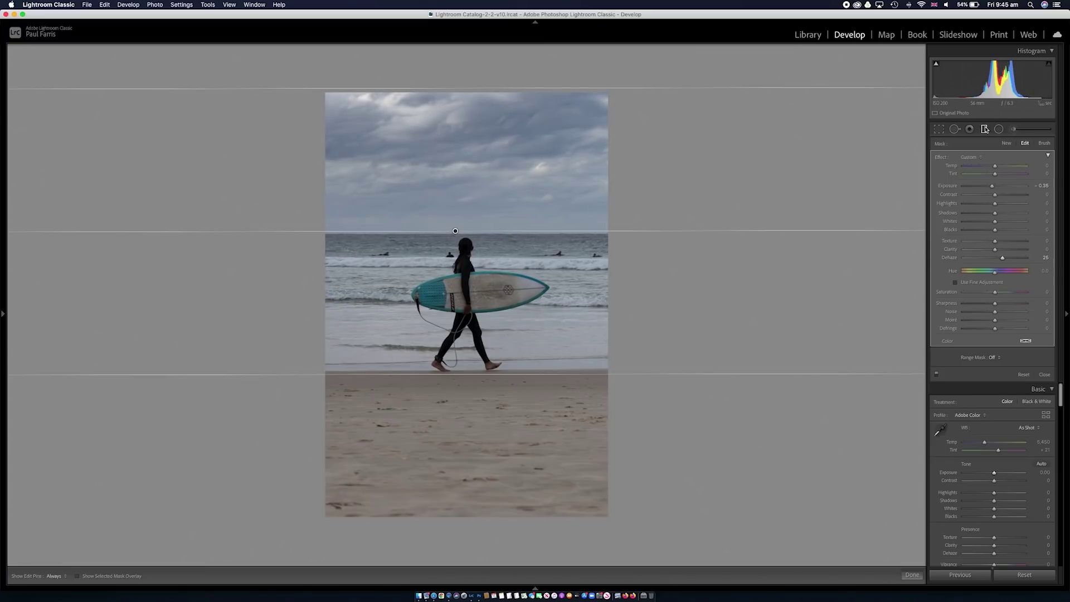
left_click(984, 130)
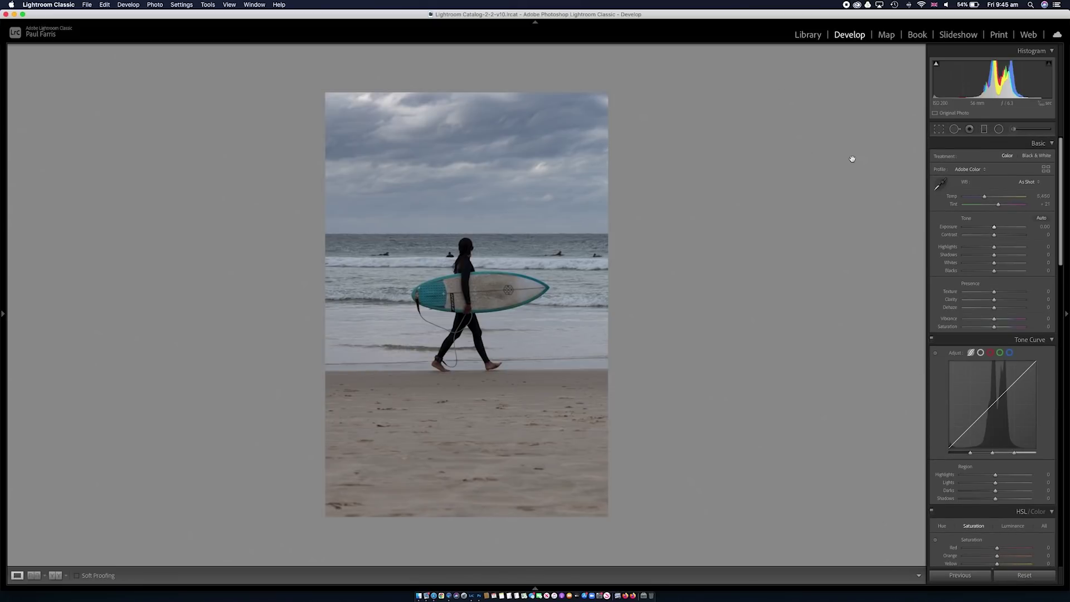
key("y")
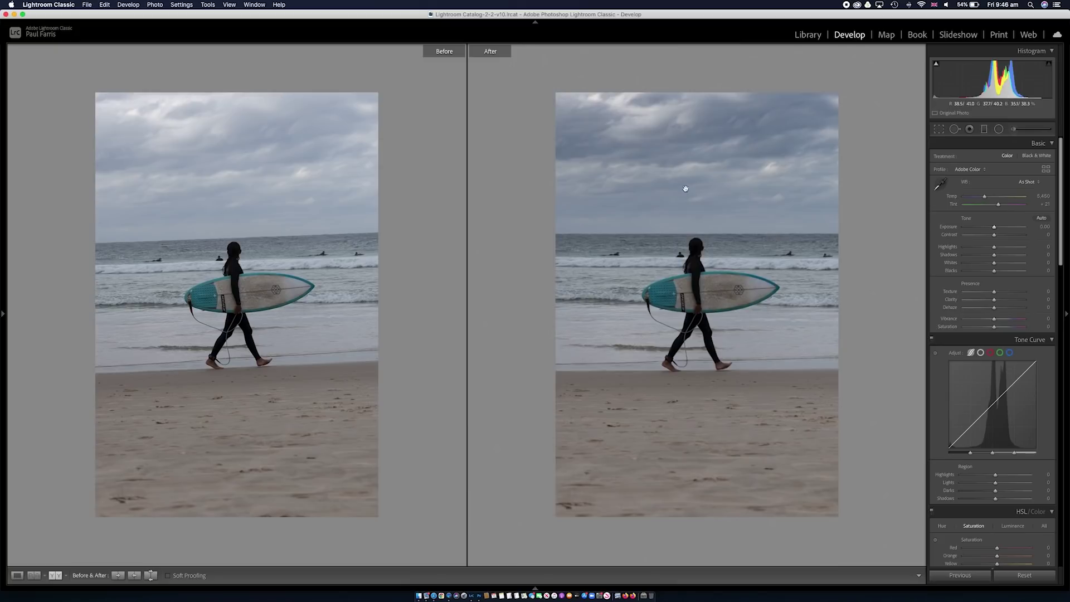
key("y")
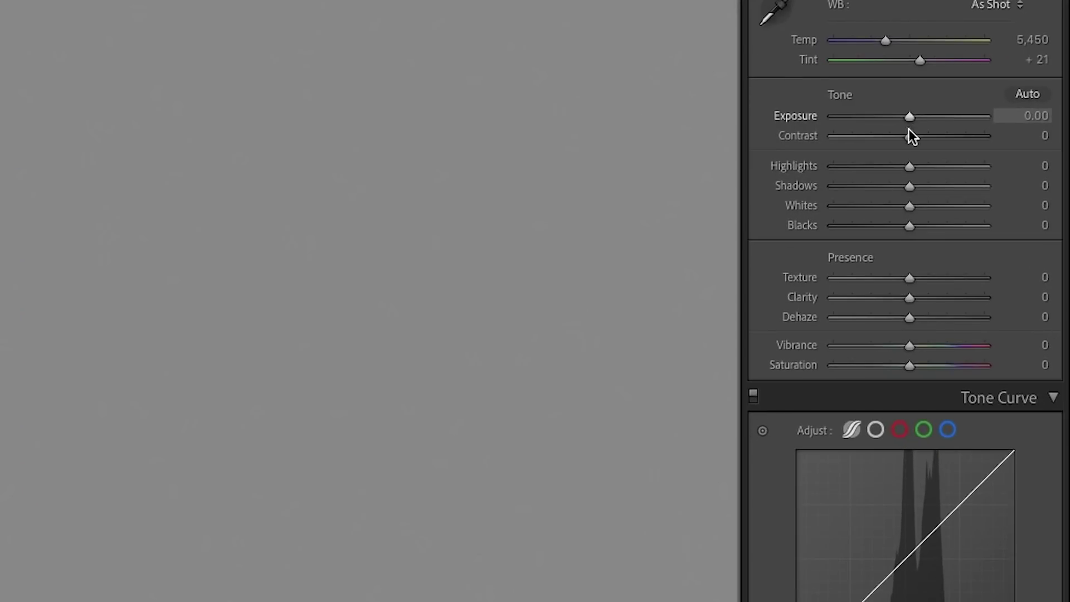
Lift the photo's Shadows to +51 and compare the surfer's wetsuit and hair up close before and after
left_click_drag(910, 188, 949, 194)
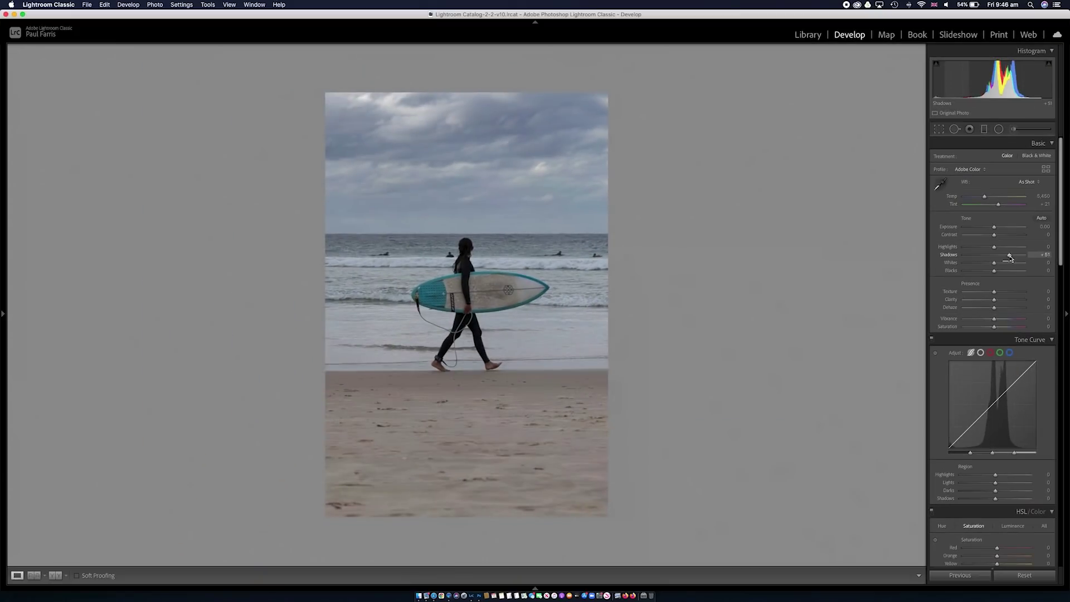
left_click_drag(1010, 258, 1010, 256)
left_click(443, 262)
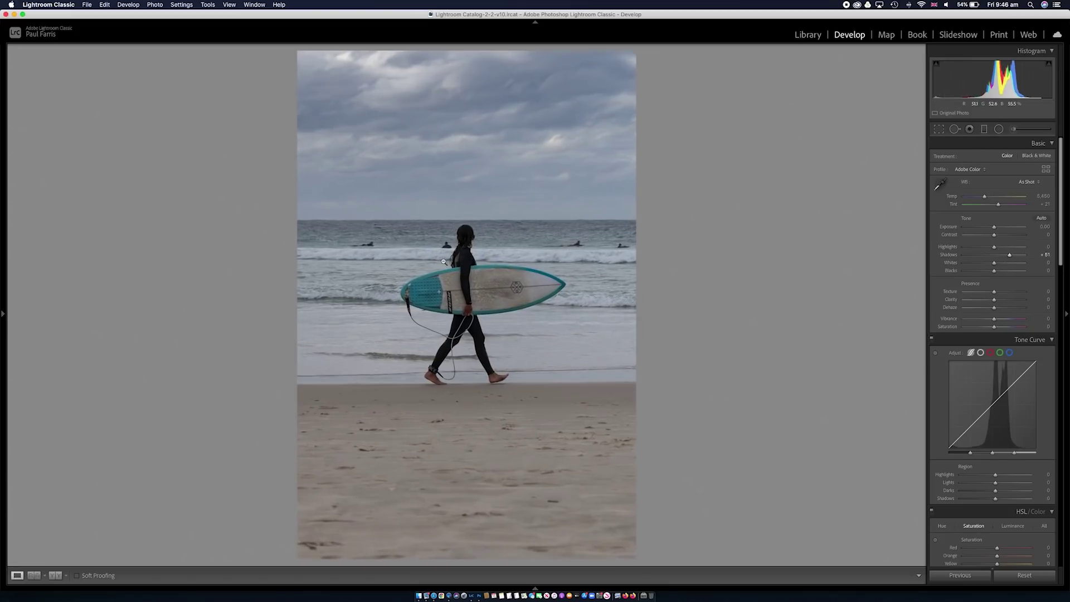
left_click(443, 261)
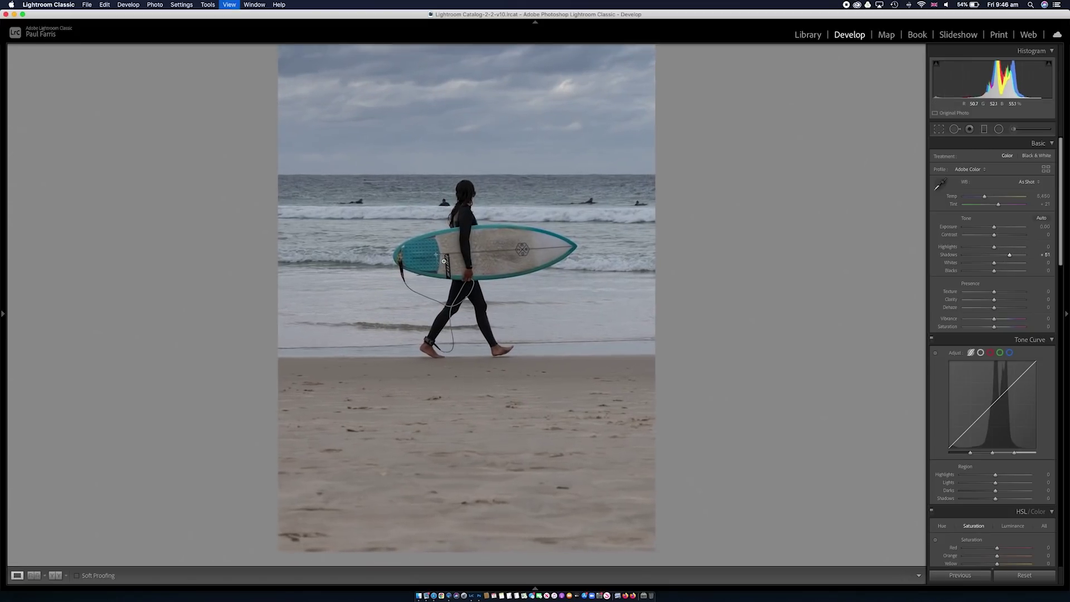
scroll(479, 262, "up", 5)
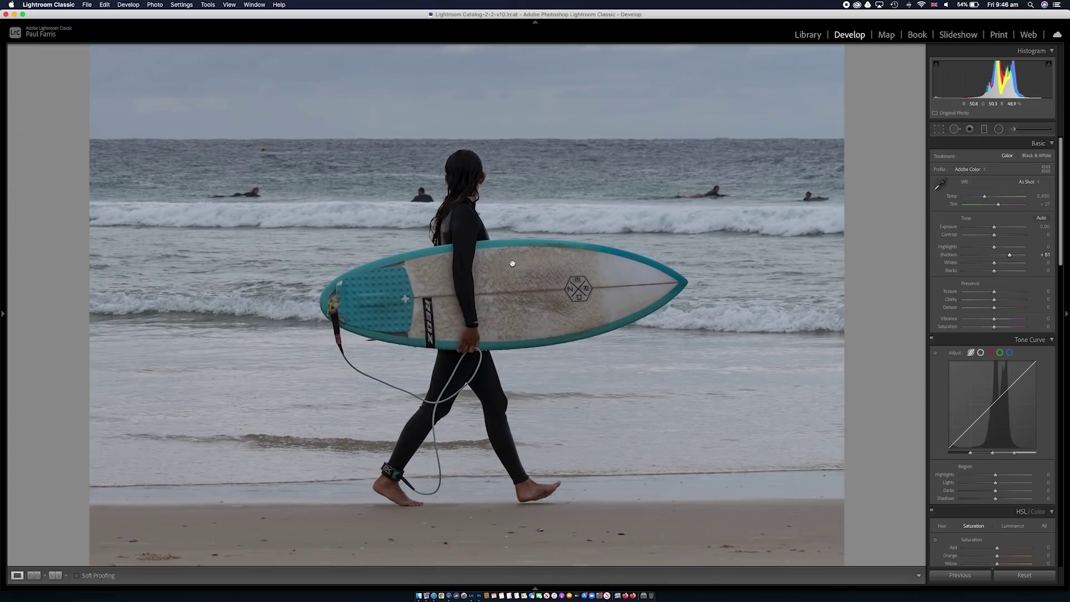
key("backslash")
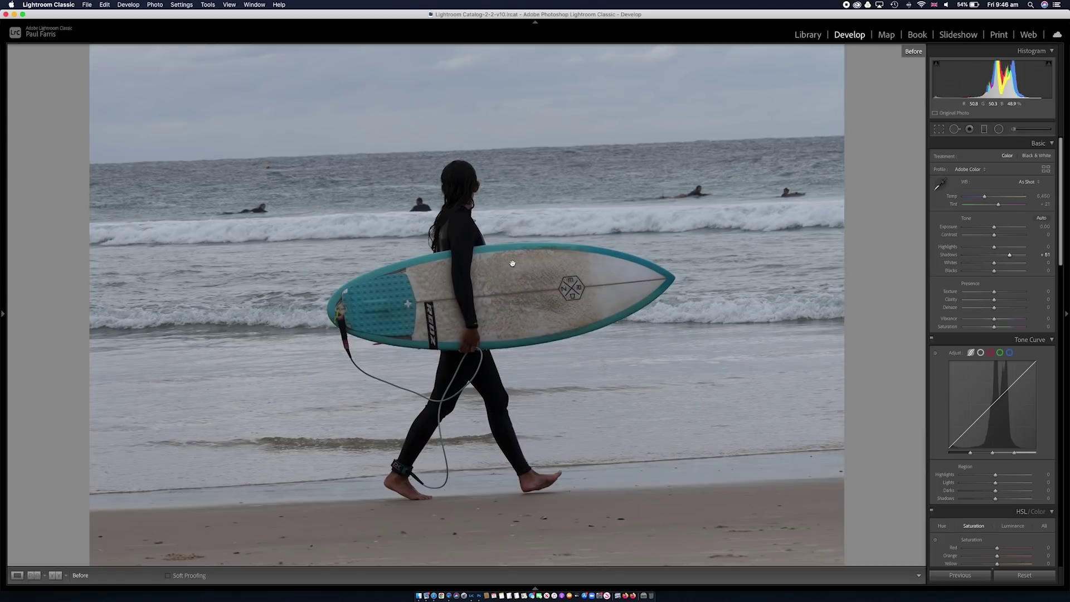
key("backslash")
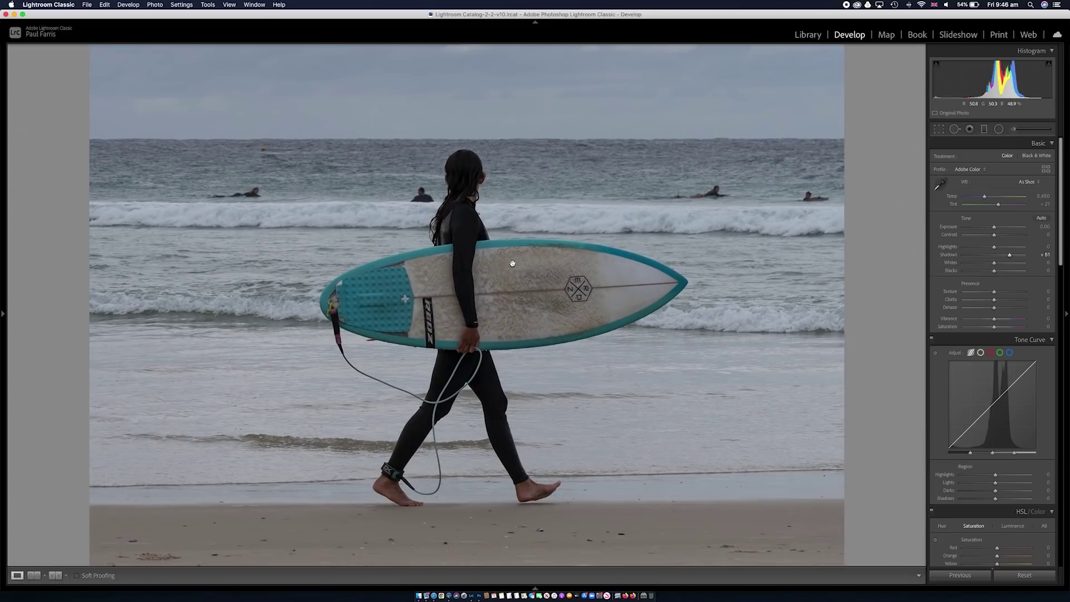
left_click(512, 263)
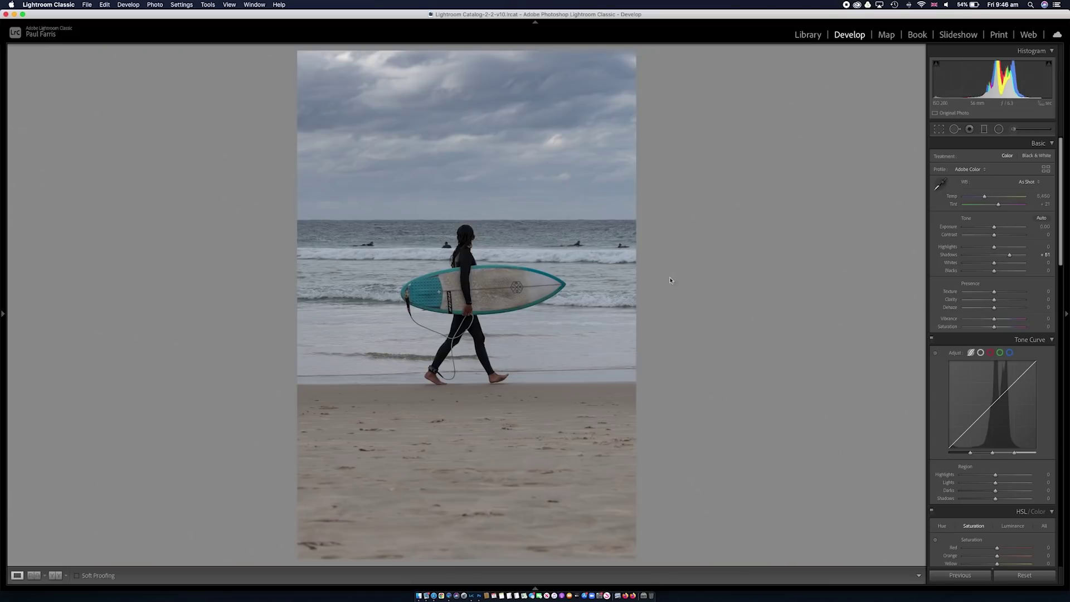
Set Texture to about +18 while viewing the surfer up close, and try Clarity at +45 and reset it to 0
left_click(506, 269)
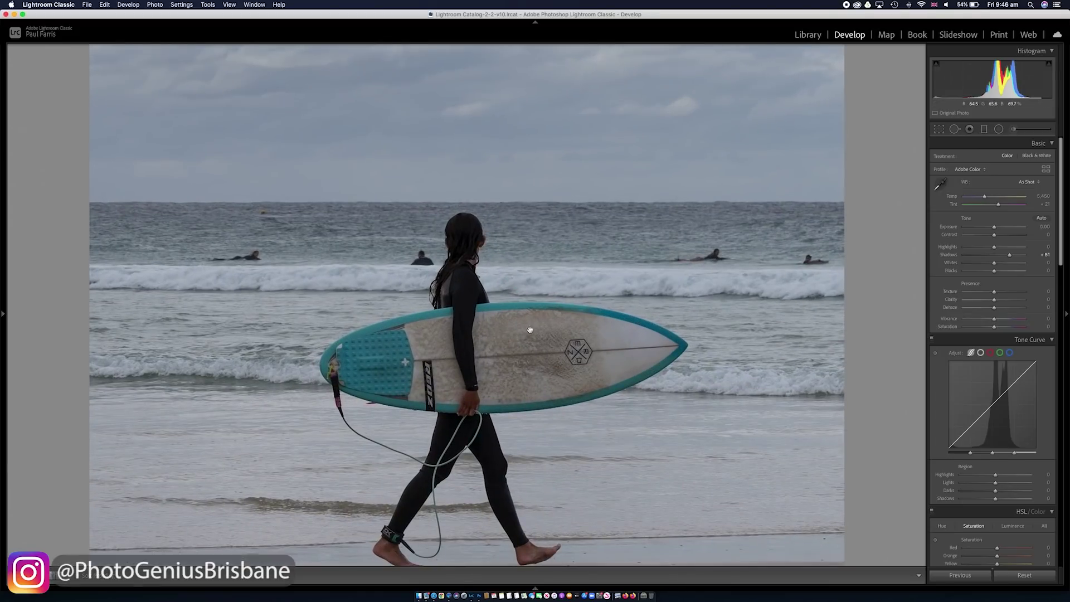
left_click_drag(556, 353, 544, 295)
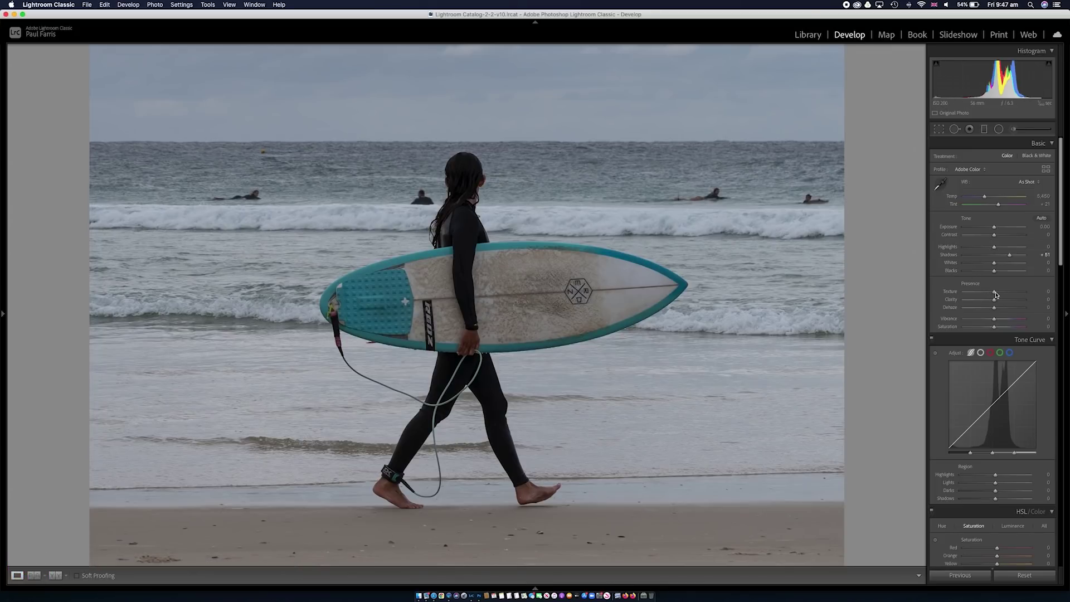
mouse_move(994, 294)
left_mouse_down()
mouse_move(1011, 293)
mouse_move(997, 294)
mouse_move(1008, 302)
left_mouse_up()
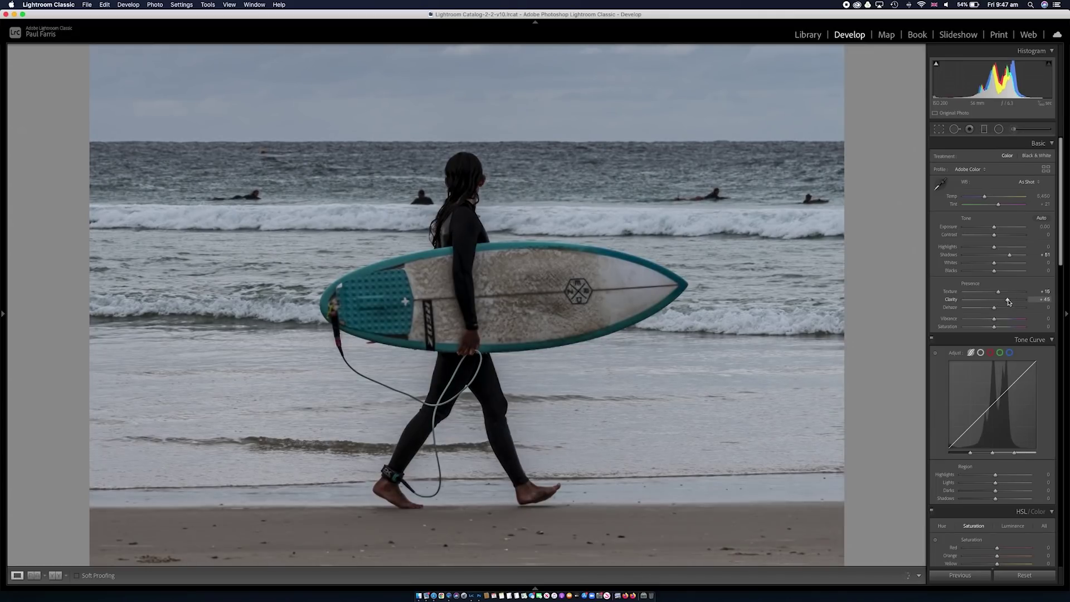
double_click(1008, 302)
Raise the Sharpening Amount to 74
scroll(1003, 307, "down", 1)
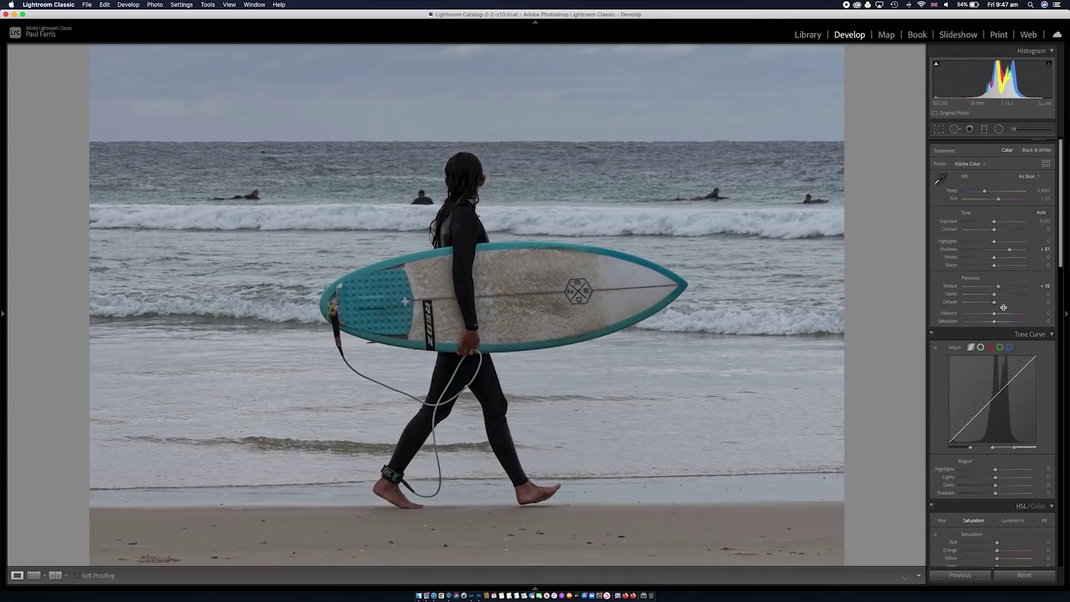
scroll(1003, 308, "down", 15)
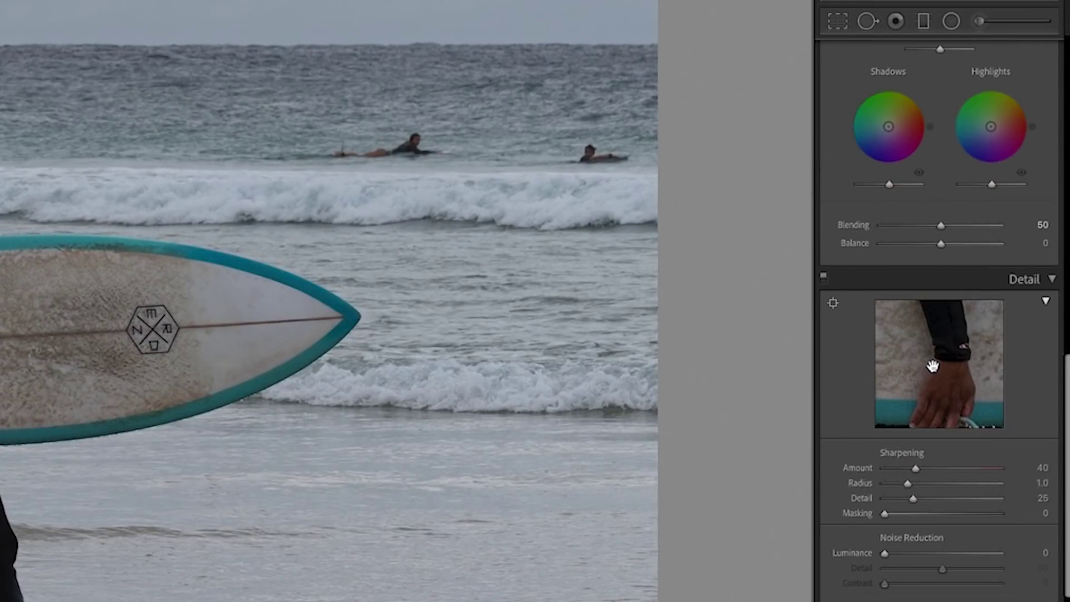
left_click_drag(914, 469, 940, 471)
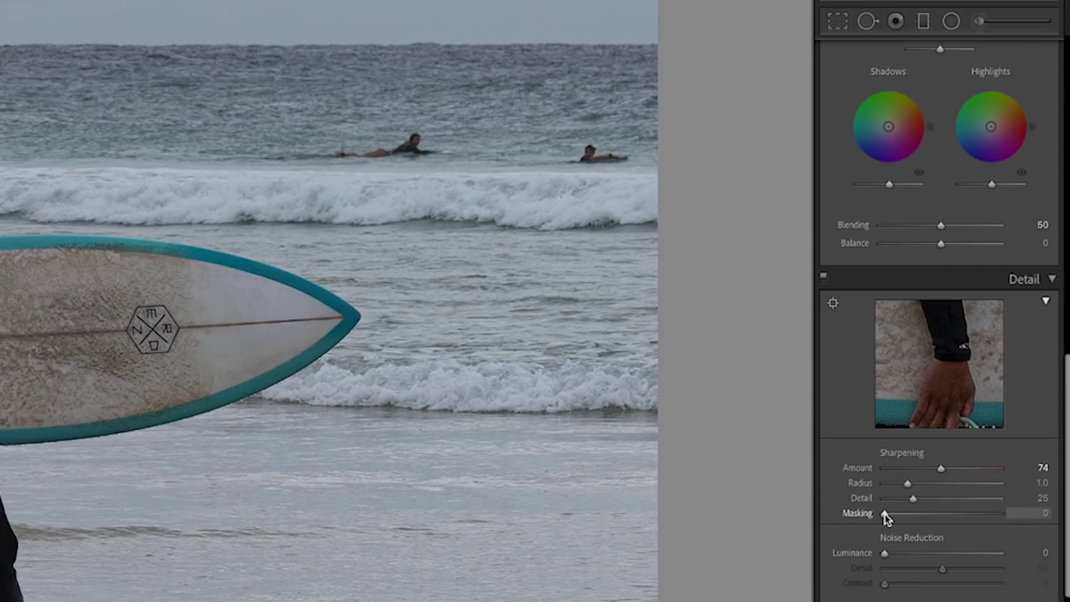
Set the Sharpening Masking to about 85 using the black-and-white mask preview, limiting sharpening mainly to edges and detail
left_click_drag(886, 517, 919, 517)
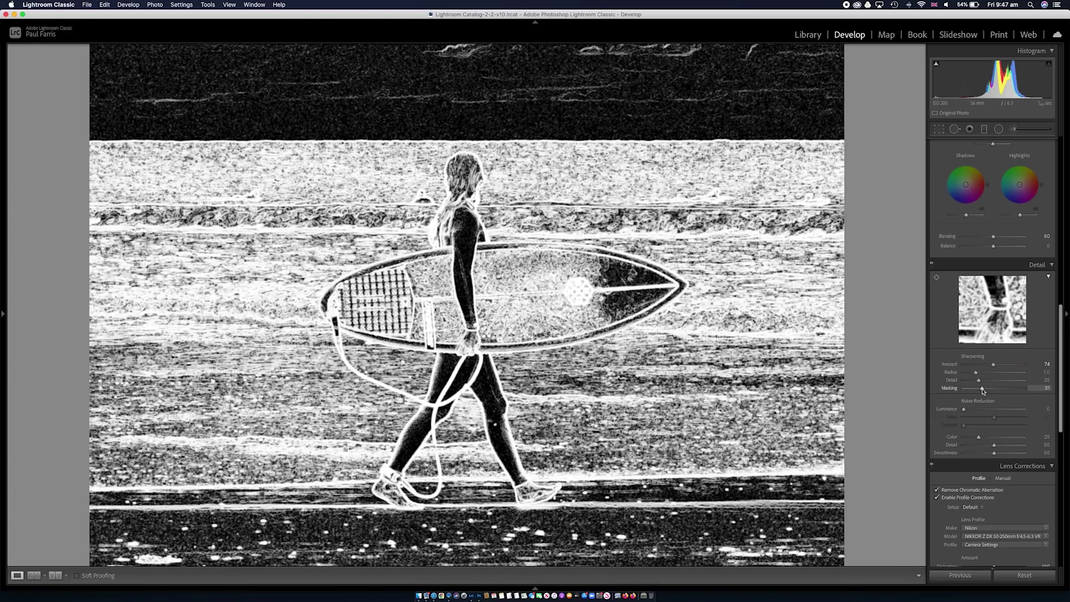
left_click_drag(982, 388, 960, 388)
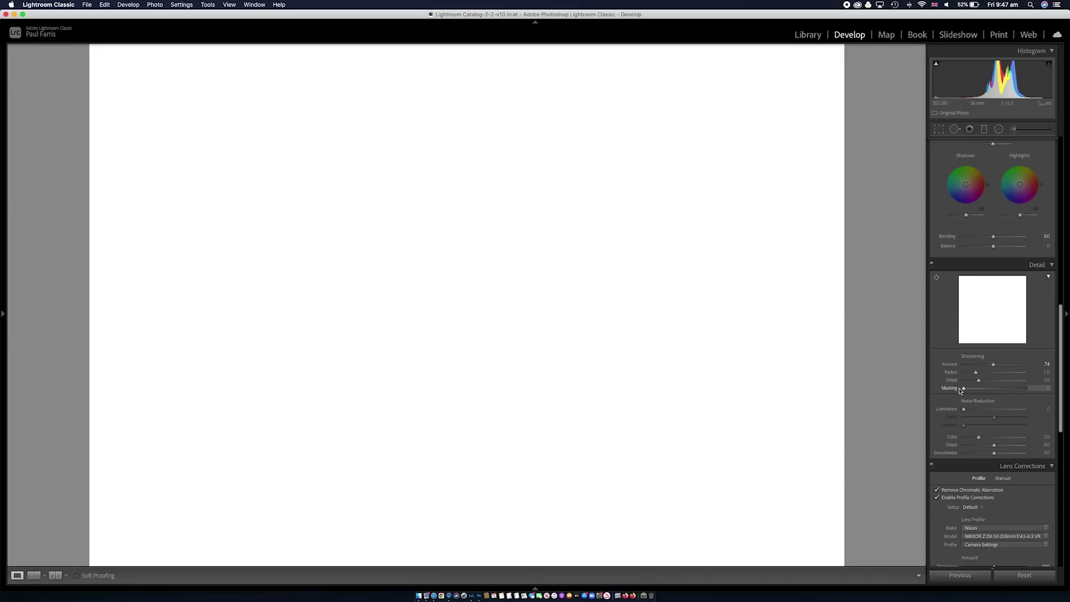
left_click_drag(959, 389, 982, 389)
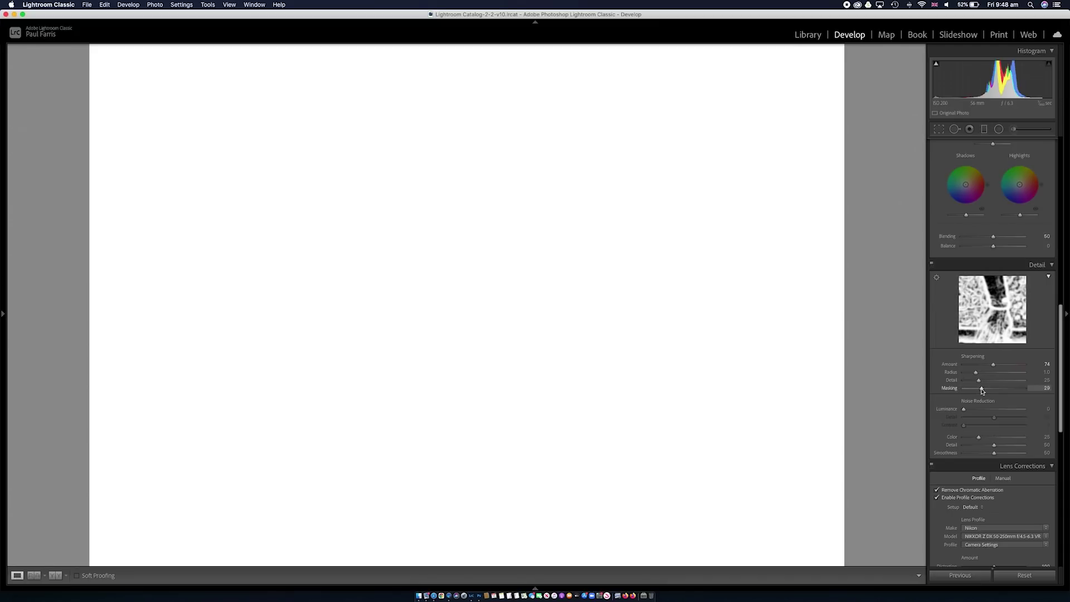
left_click_drag(982, 390, 1015, 391)
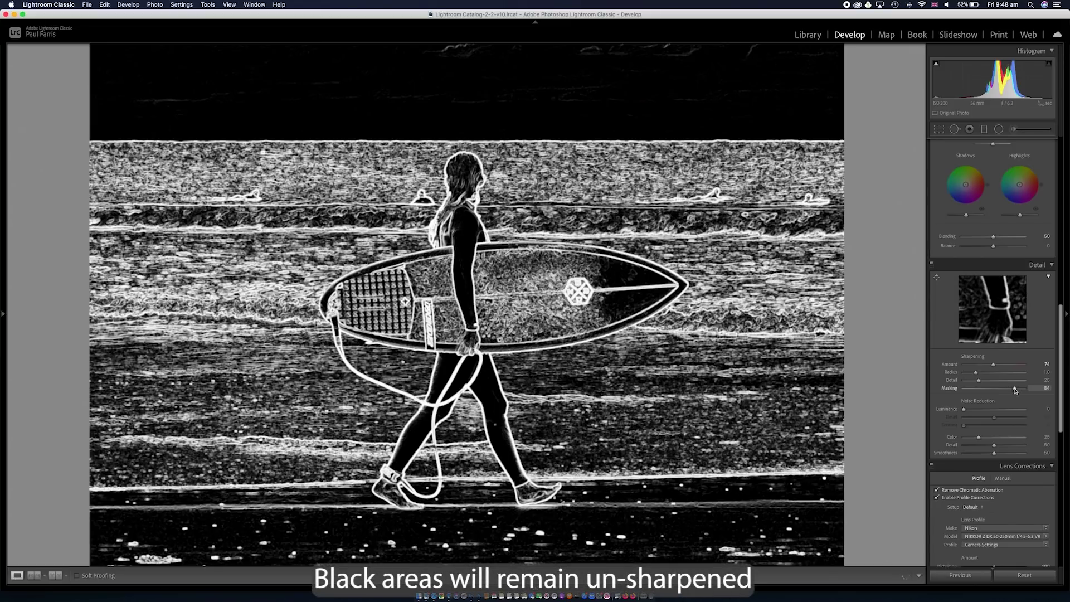
left_click_drag(1015, 390, 1015, 390)
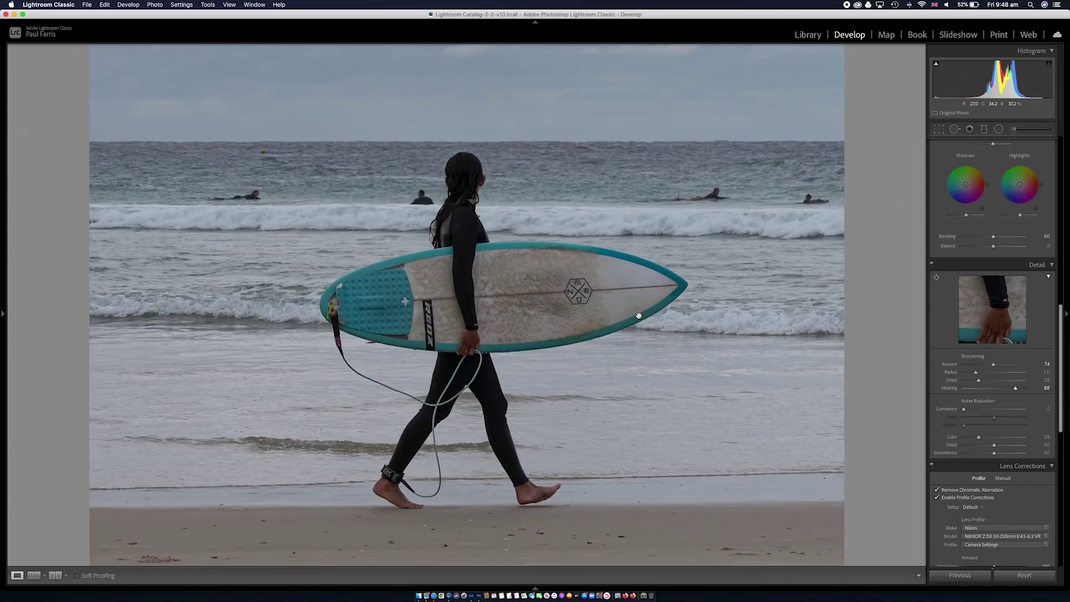
Brighten the whole photo by setting Exposure to +0.20
left_click(638, 316)
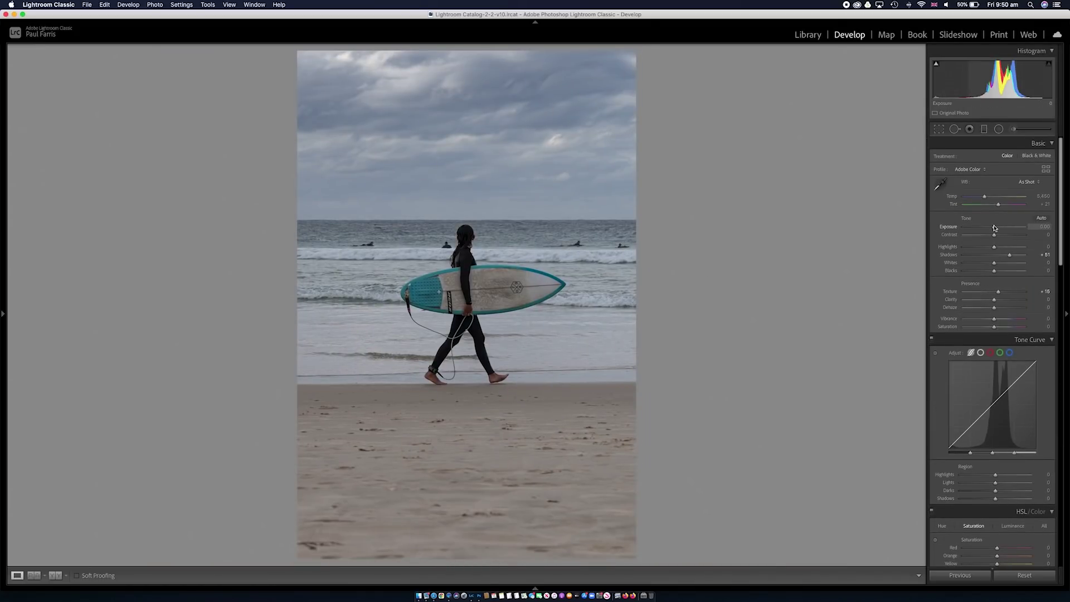
left_click_drag(994, 229, 996, 229)
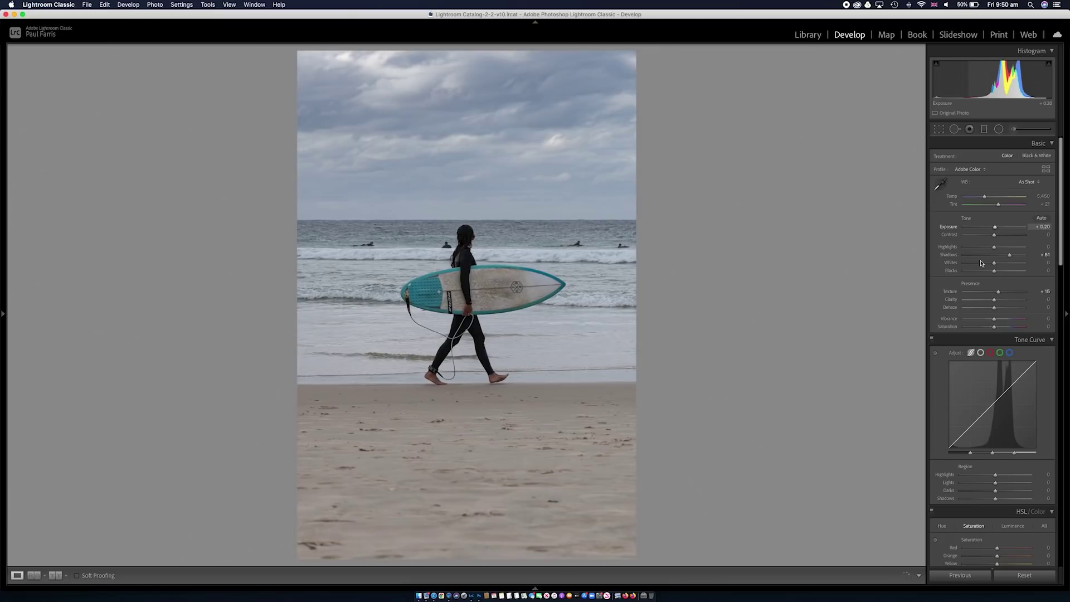
Darken the photo's edges with a post-crop vignette, trying the extreme Amount of -100 and settling on -25
scroll(978, 304, "down", 15)
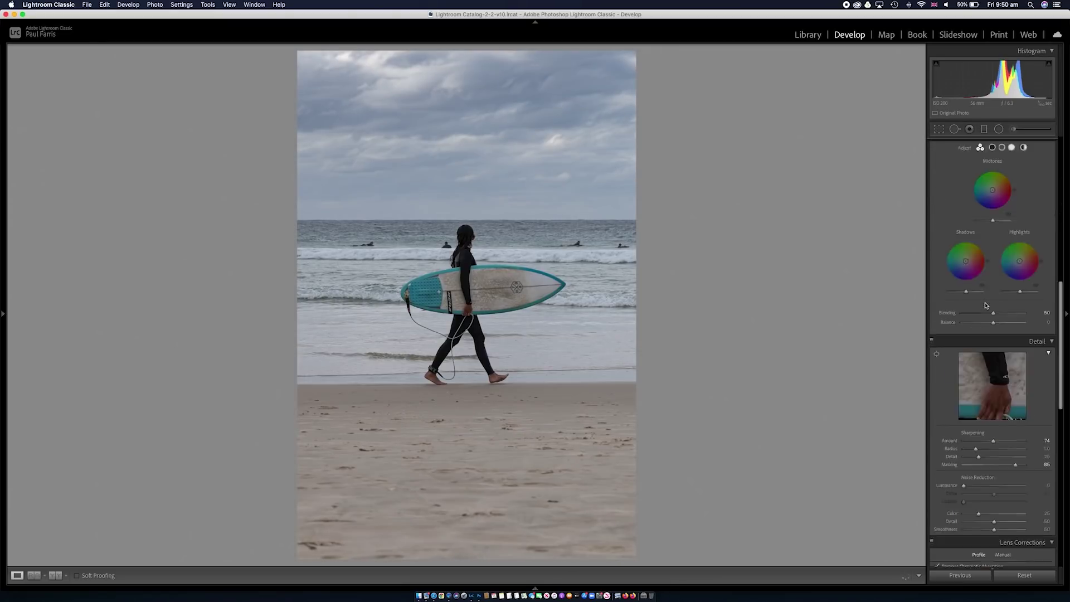
scroll(936, 311, "up", 1)
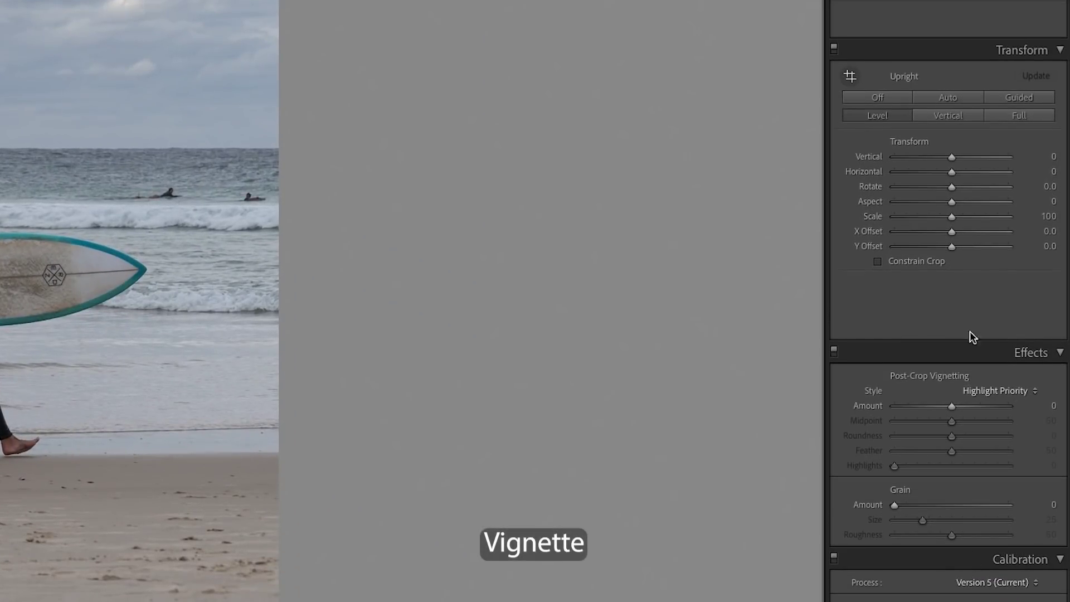
left_click_drag(952, 403, 943, 409)
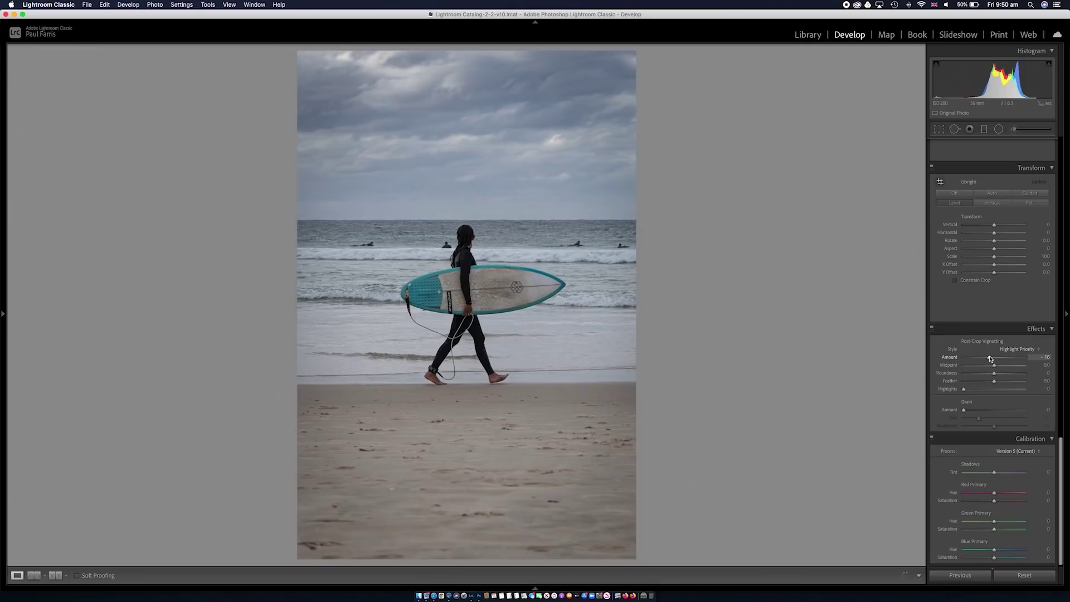
left_click_drag(990, 359, 964, 358)
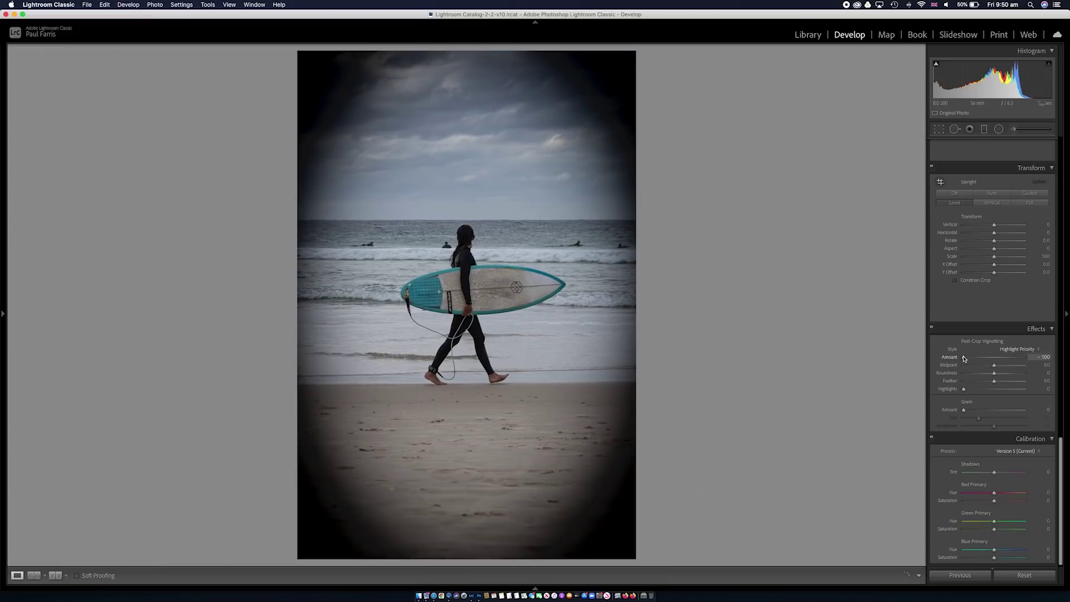
left_click_drag(964, 359, 987, 361)
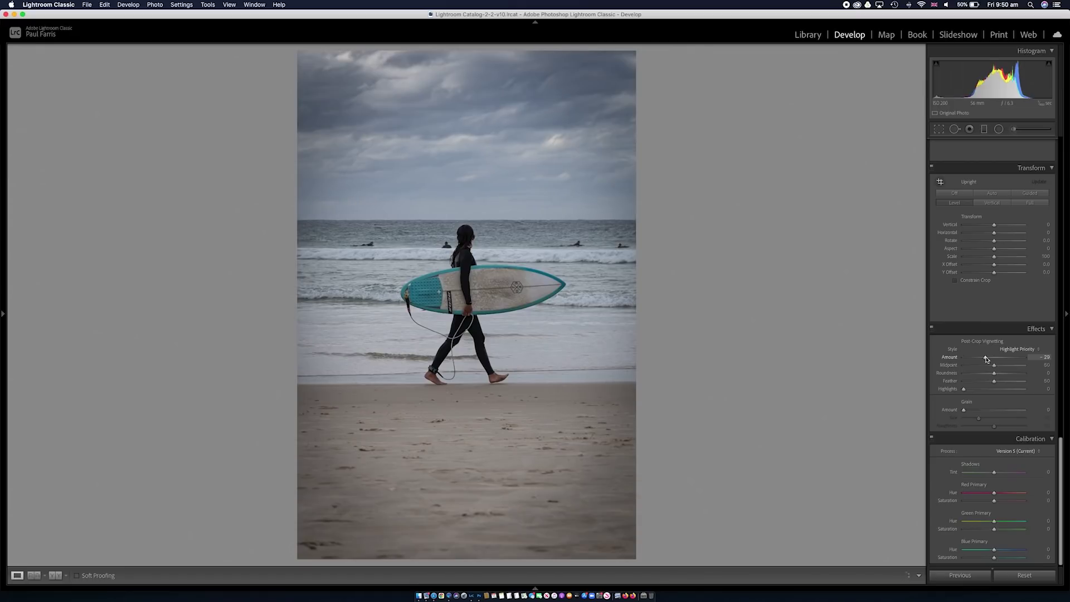
left_click_drag(986, 359, 988, 360)
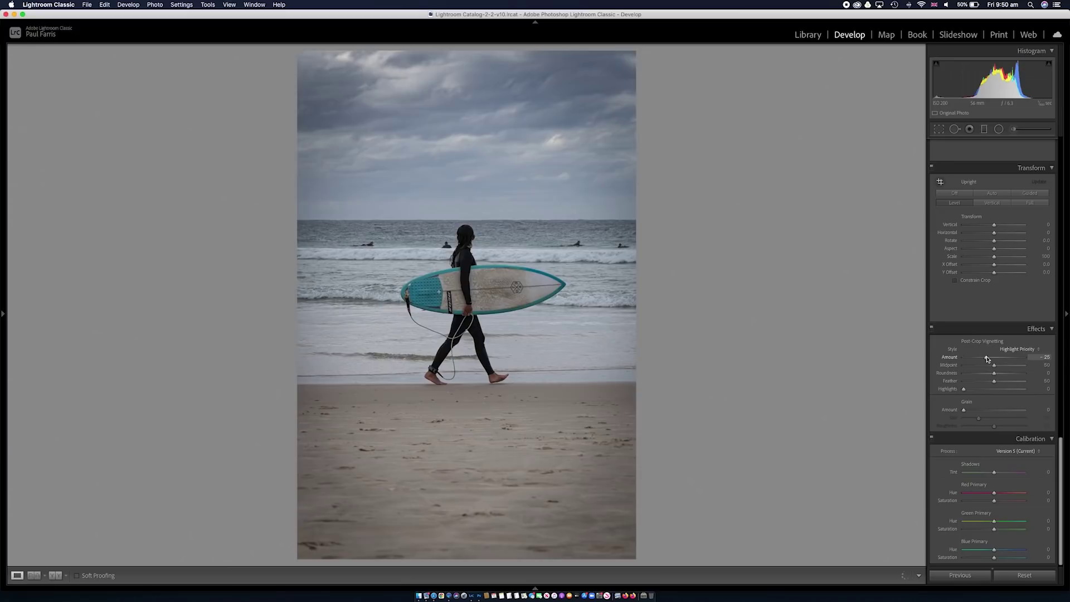
Set the post-crop vignette Amount to -26 and compare the photo with the Effects adjustments switched off and back on
left_click_drag(986, 358, 986, 359)
scroll(986, 357, "up", 1)
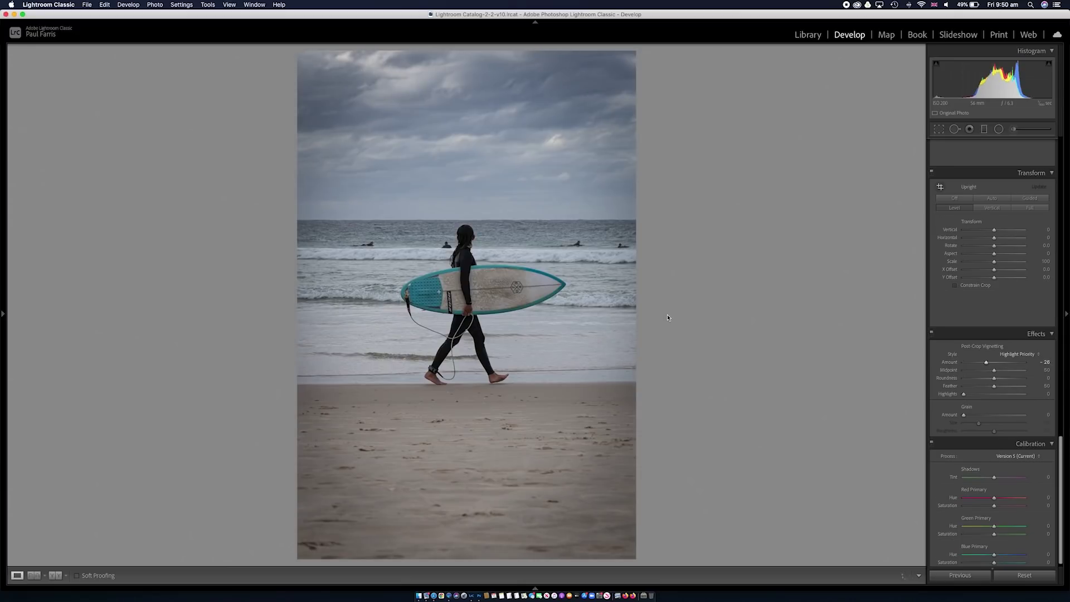
left_click(931, 334)
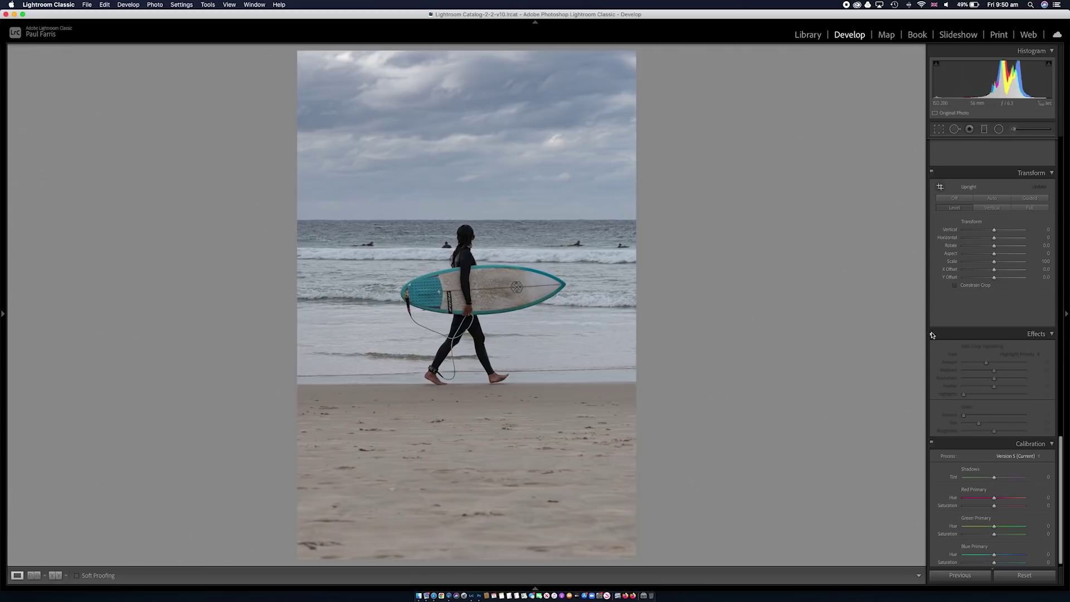
left_click(931, 334)
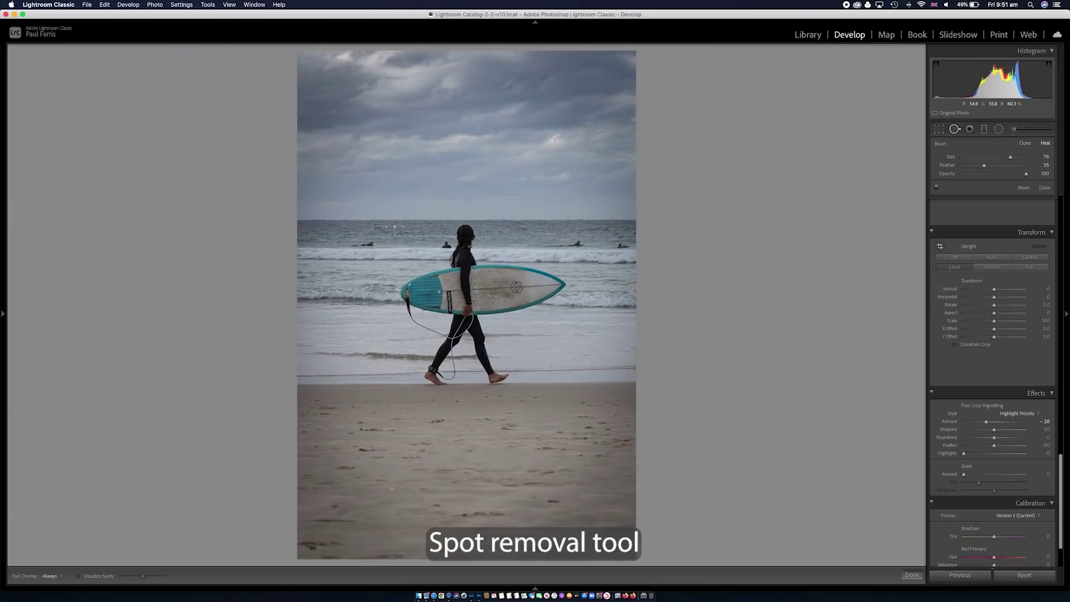
Heal away the distant surfer beside the walking surfer's head and the small orange buoy near the horizon with Spot Removal
key("super+equal")
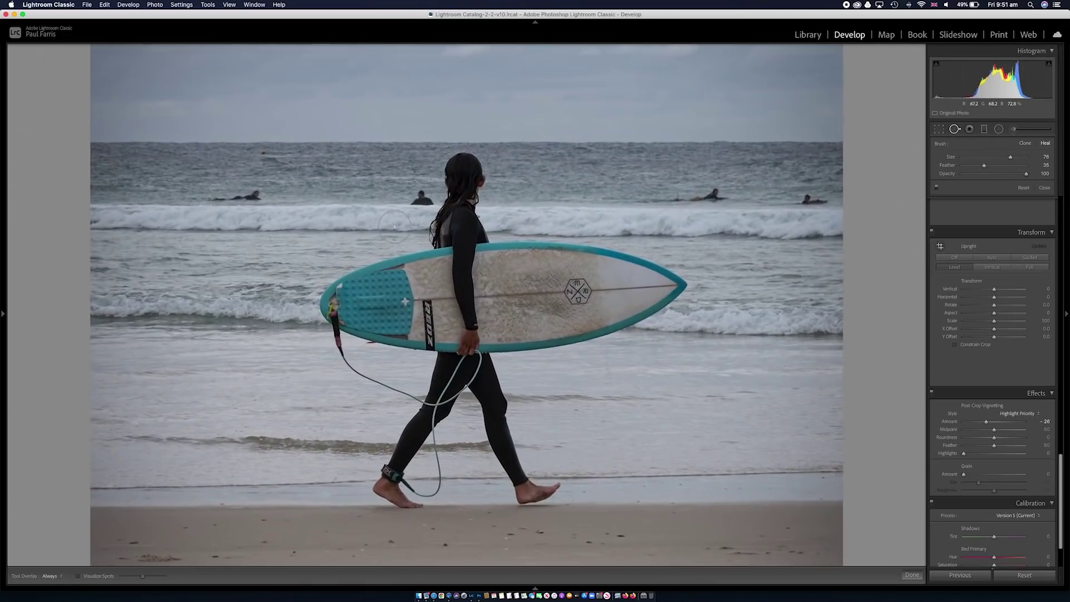
key("super+equal")
scroll(394, 220, "down", 10)
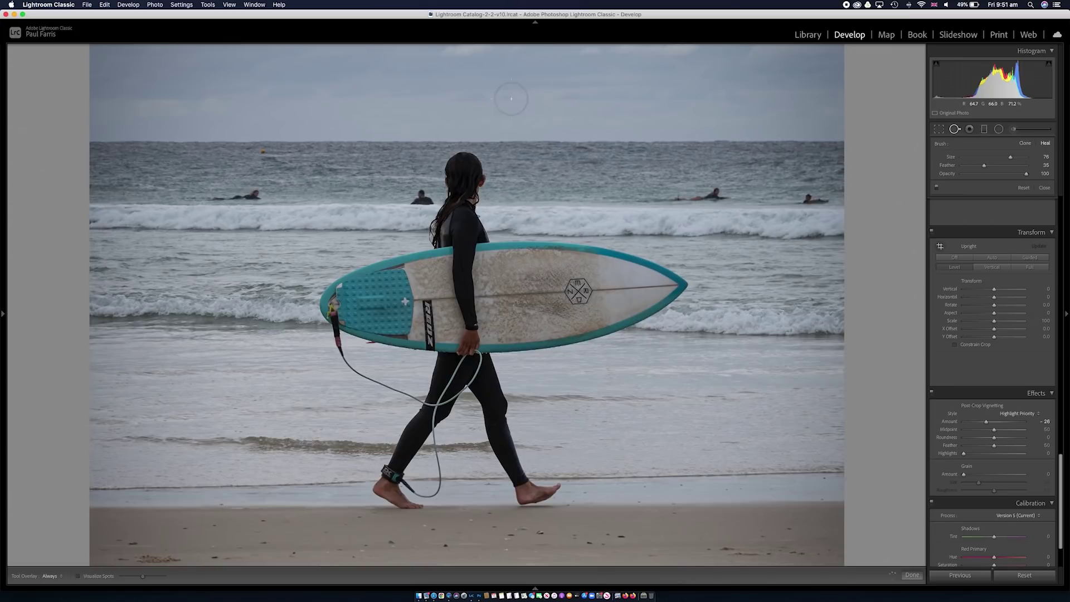
scroll(482, 110, "up", 10)
mouse_move(422, 194)
left_mouse_down()
mouse_move(417, 201)
mouse_move(430, 199)
left_mouse_up()
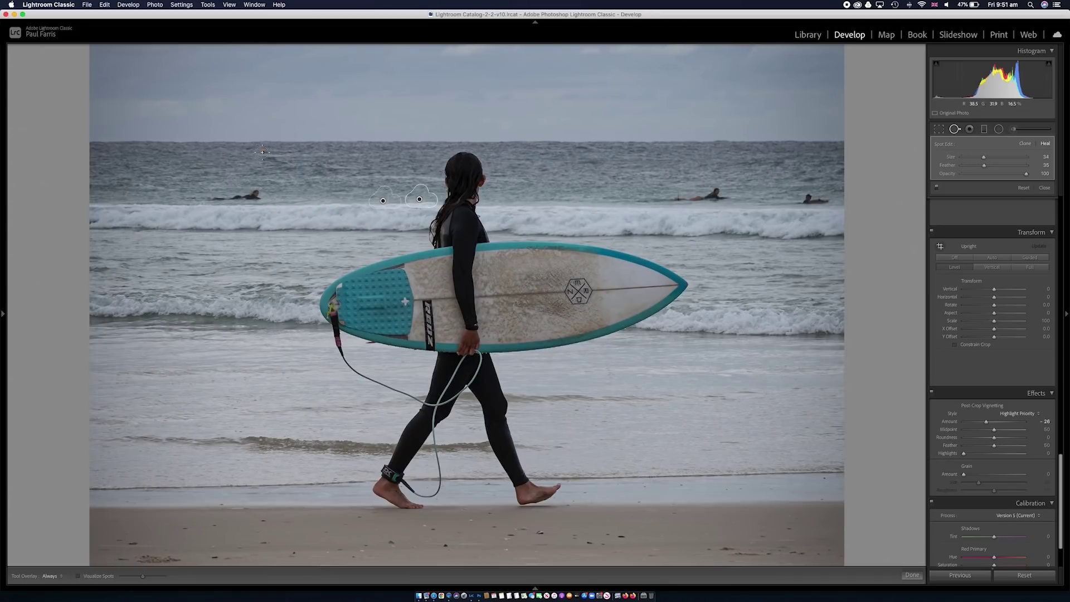
left_click(263, 152)
left_click(954, 129)
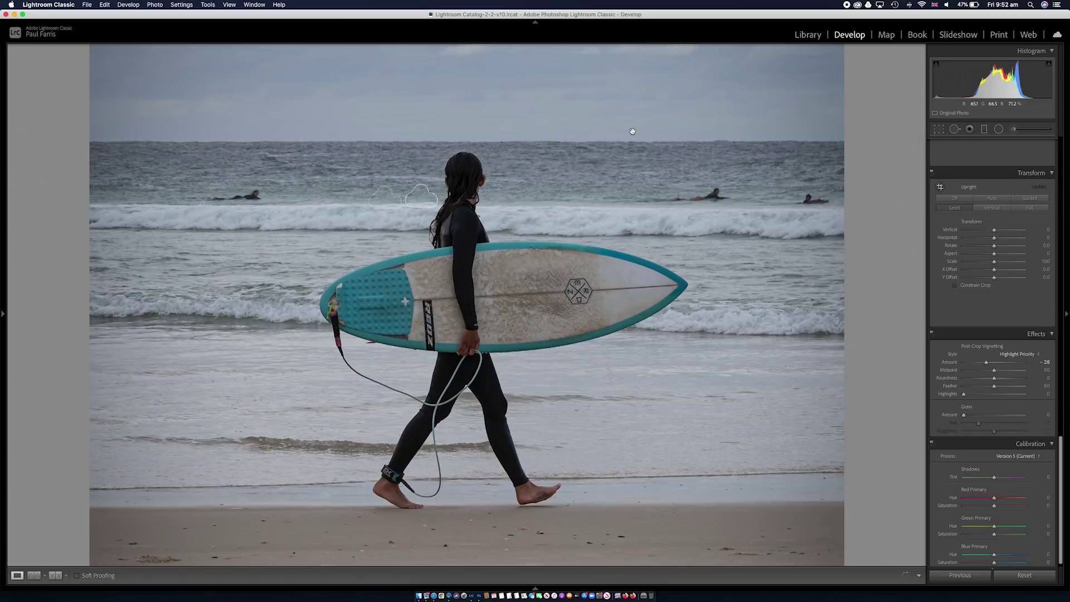
Check the photo against its unedited version, and try a black-and-white treatment before returning it to colour
key("backslash")
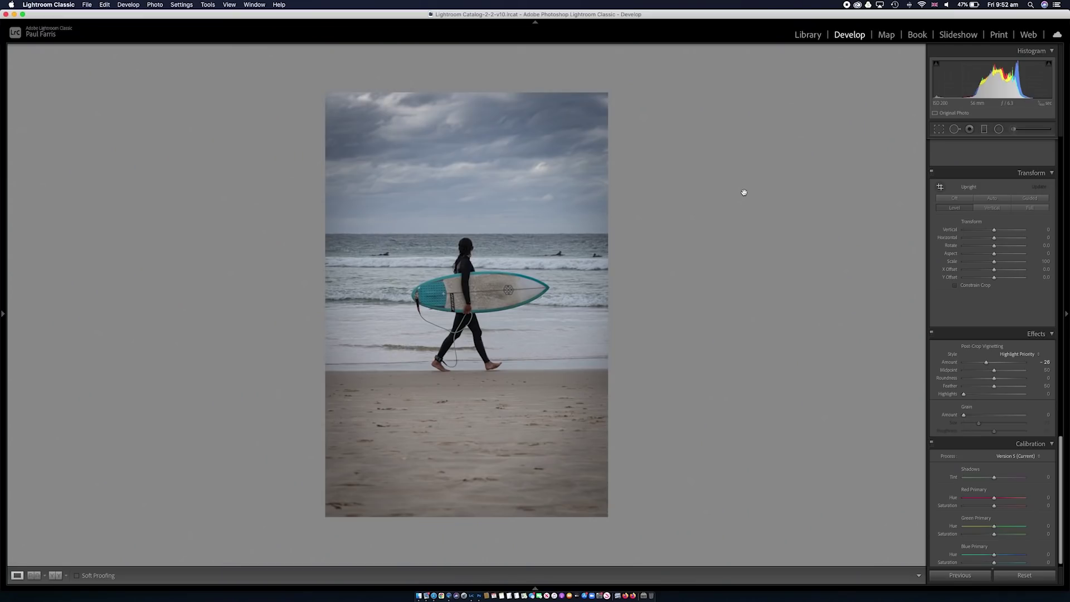
scroll(947, 257, "up", 2)
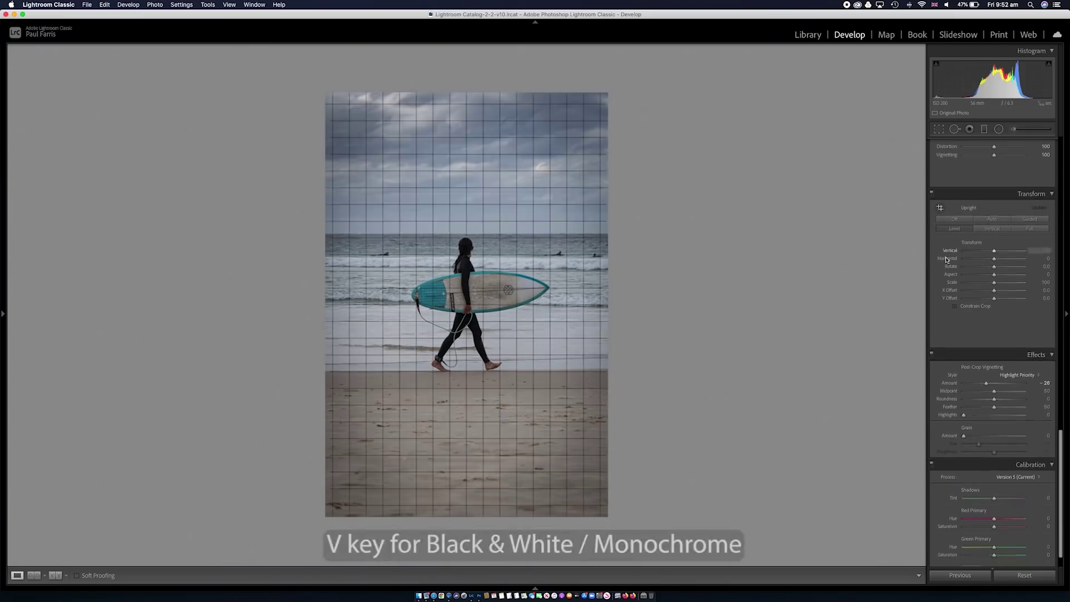
scroll(947, 259, "down", 1)
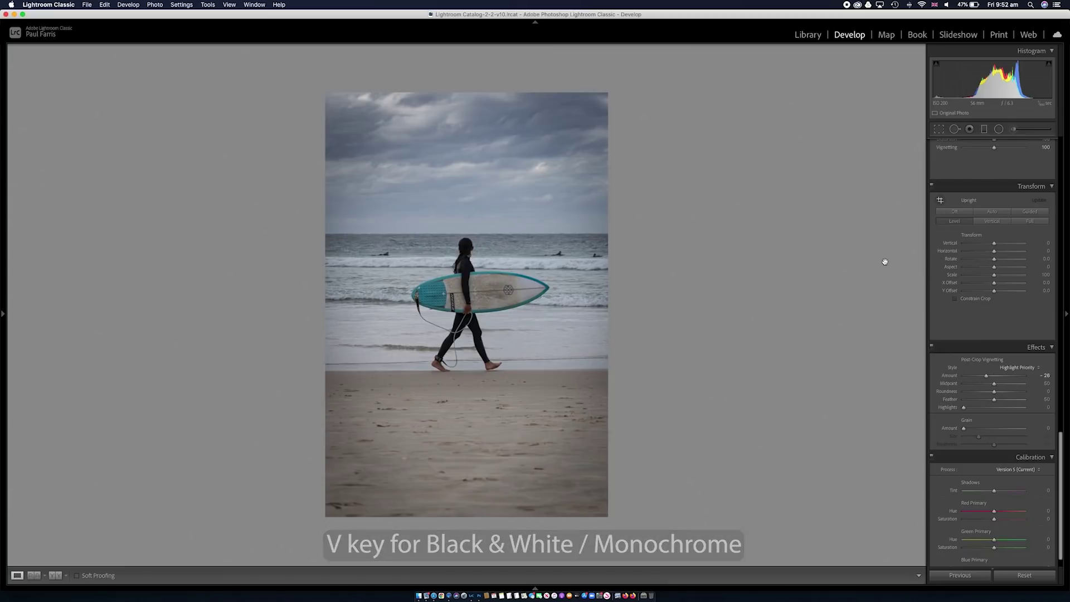
key("v")
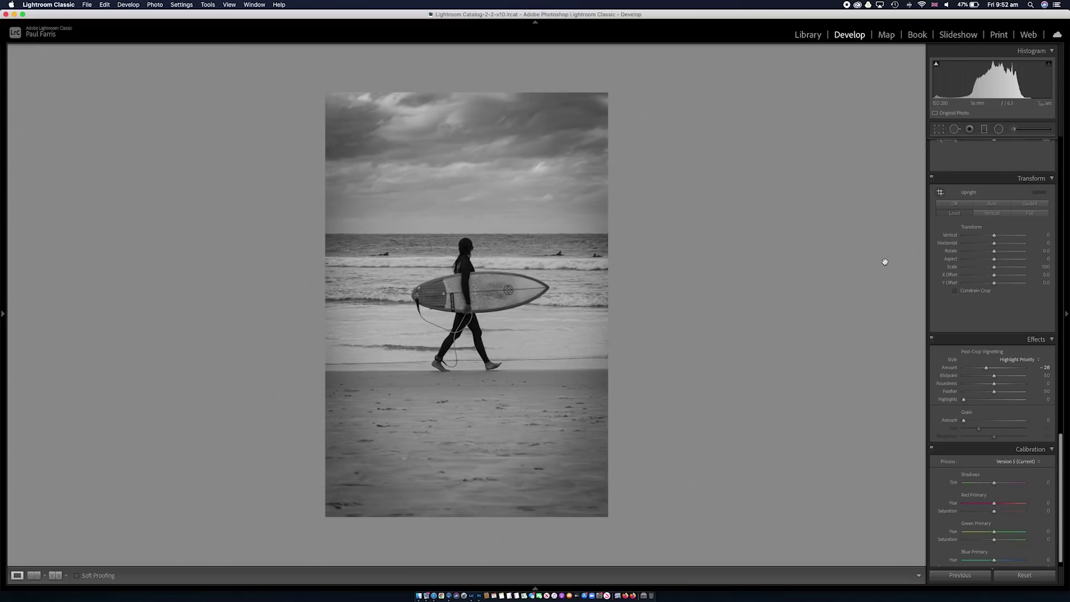
key("v")
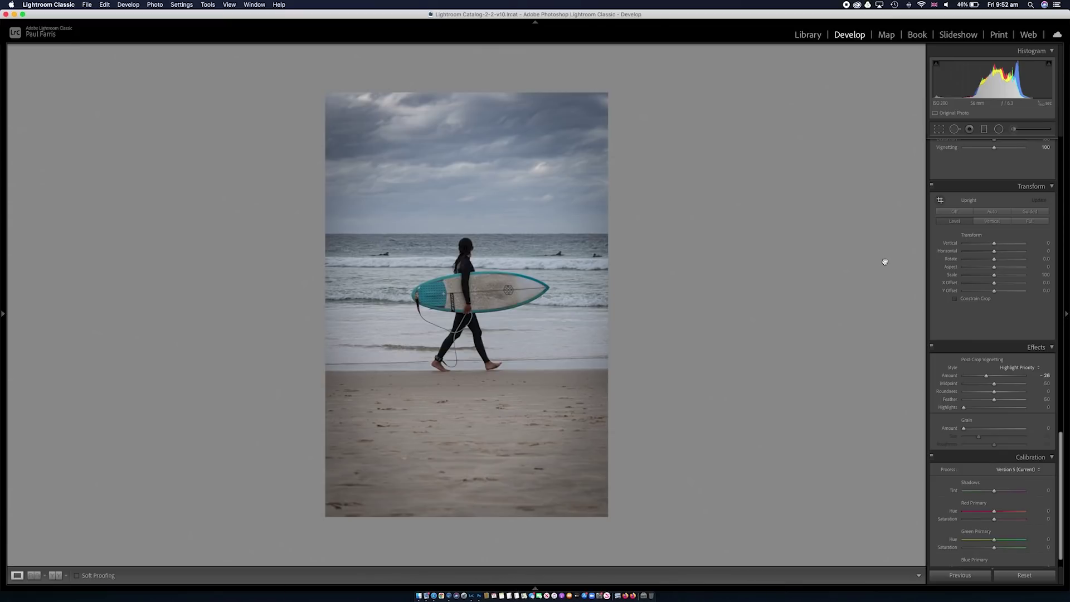
Compare the original and edited photo side by side in the Before/After view
key("y")
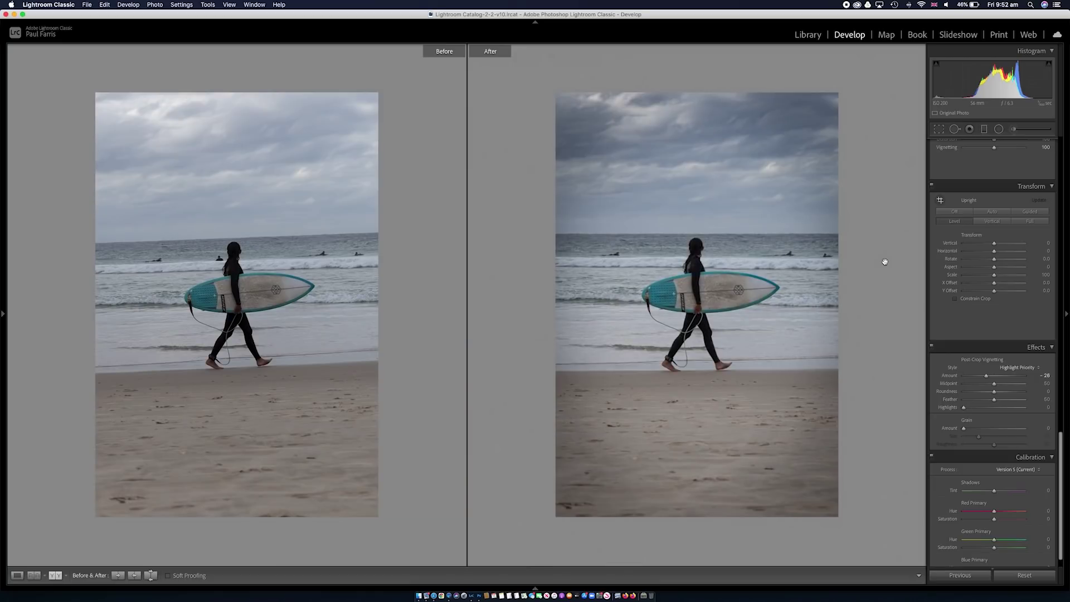